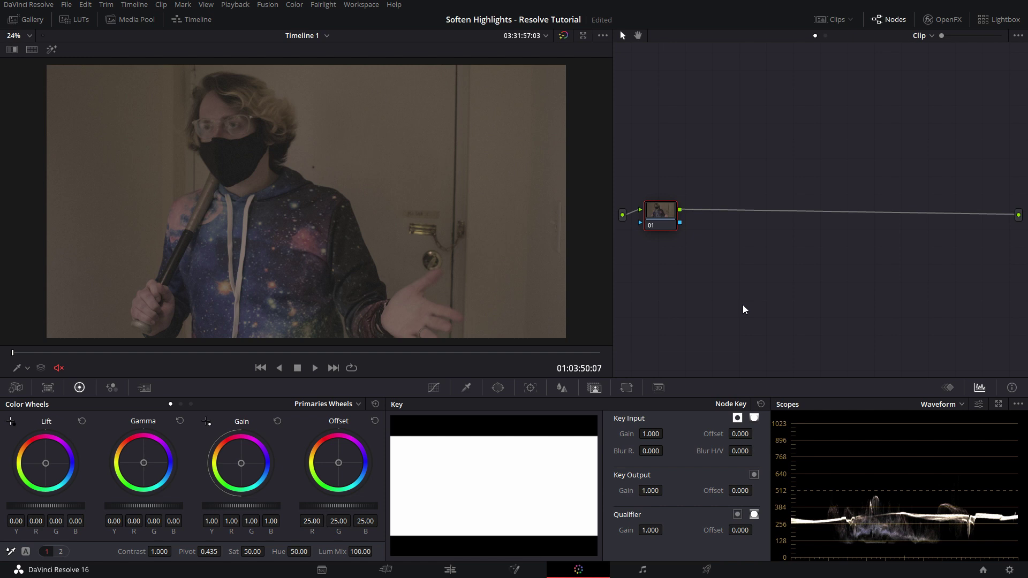
# Step: Show the film scan roll_2_018.jpg in Photos, then return to DaVinci Resolve
pyautogui.press('super')
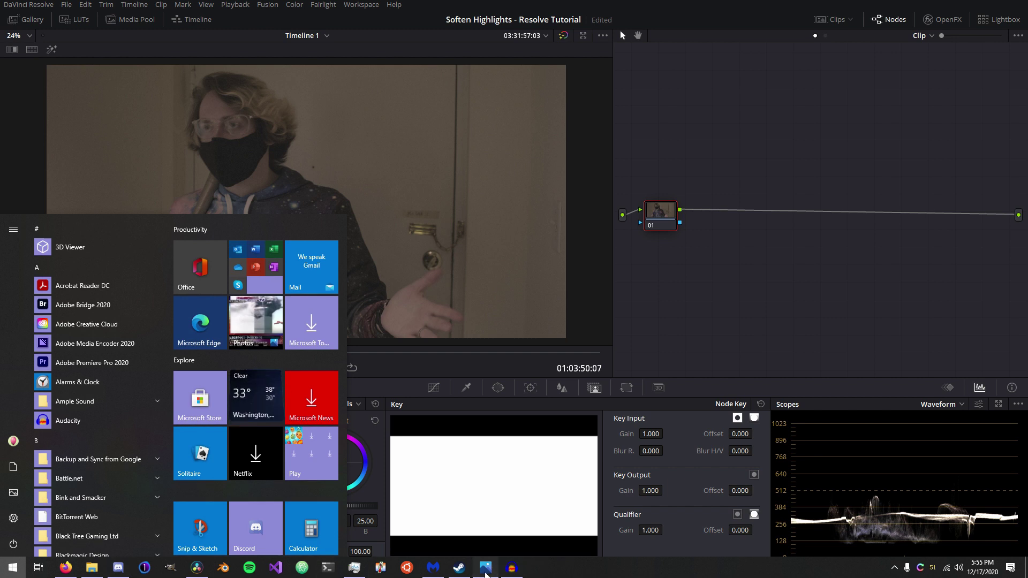
pyautogui.click(485, 568)
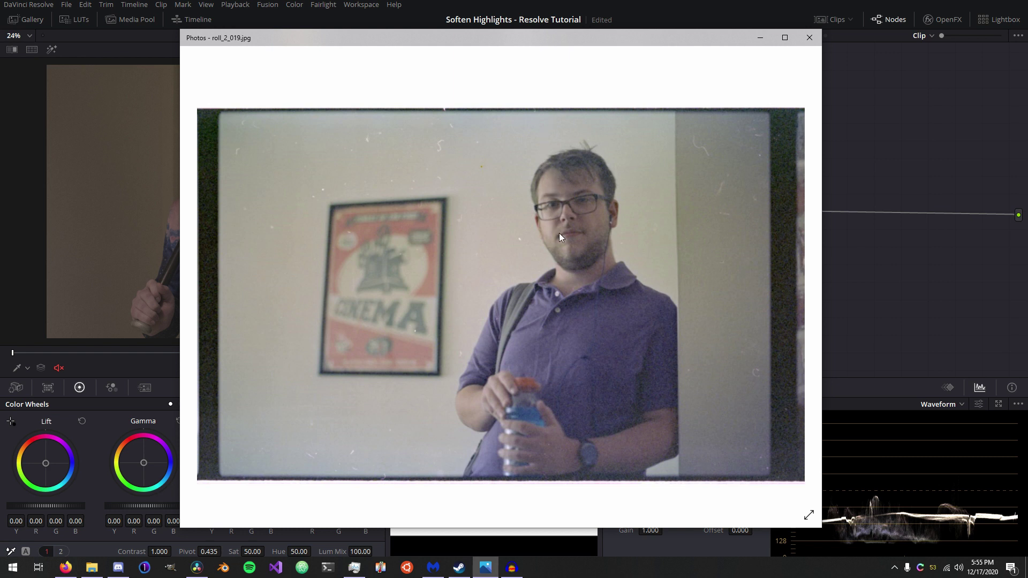
pyautogui.click(208, 287)
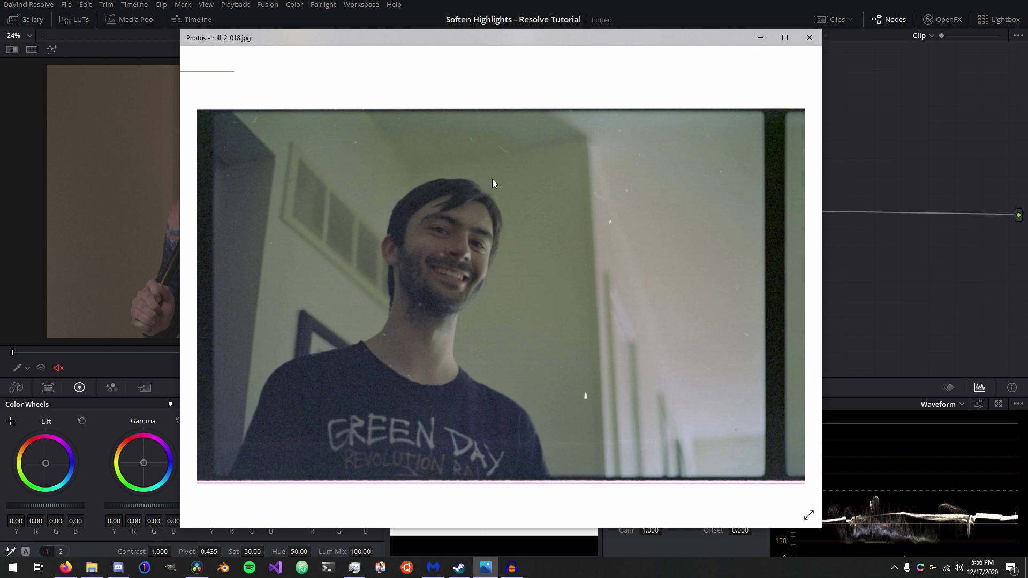
pyautogui.click(863, 242)
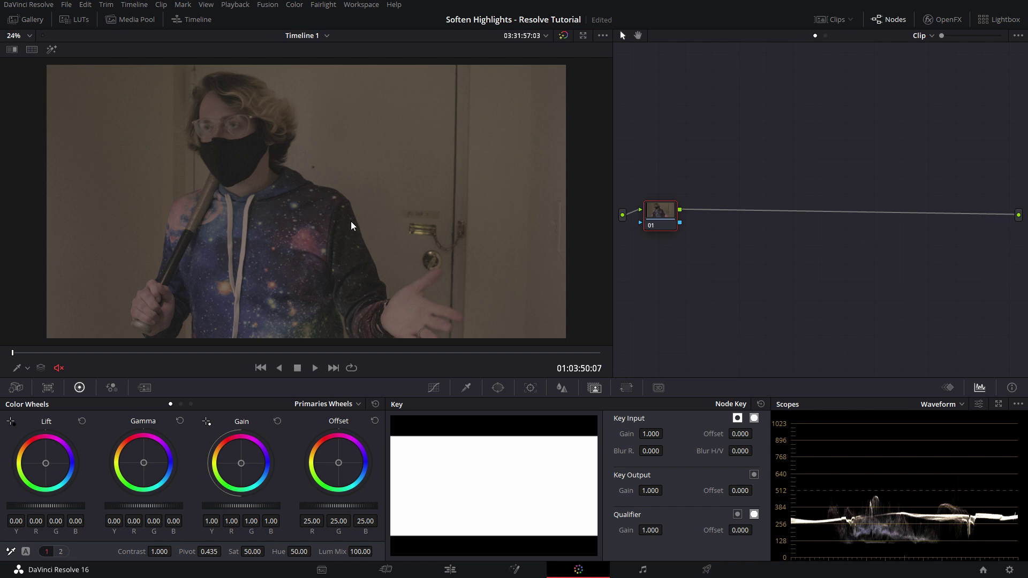
# Step: Show the Temp, Tint and Midtone Detail controls and zoom onto the face at a later frame
pyautogui.click(60, 552)
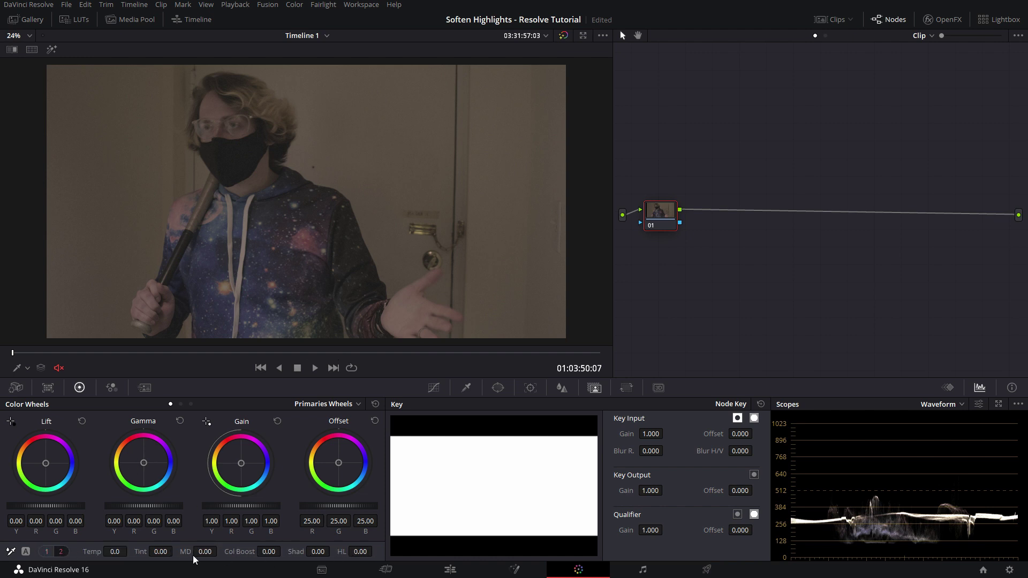
pyautogui.scroll(3, 209, 206)
pyautogui.moveTo(209, 205); pyautogui.dragTo(519, 359)
pyautogui.click(559, 353)
# Step: Test Midtone Detail at 100, then reset it to 0
pyautogui.moveTo(202, 551); pyautogui.dragTo(223, 557)
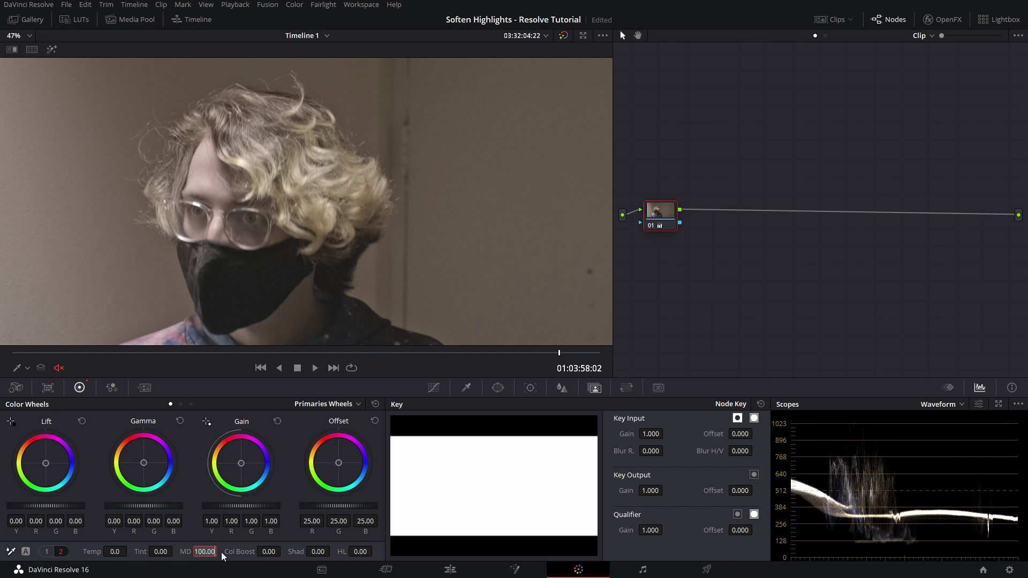
pyautogui.write('0')
pyautogui.press('Return')
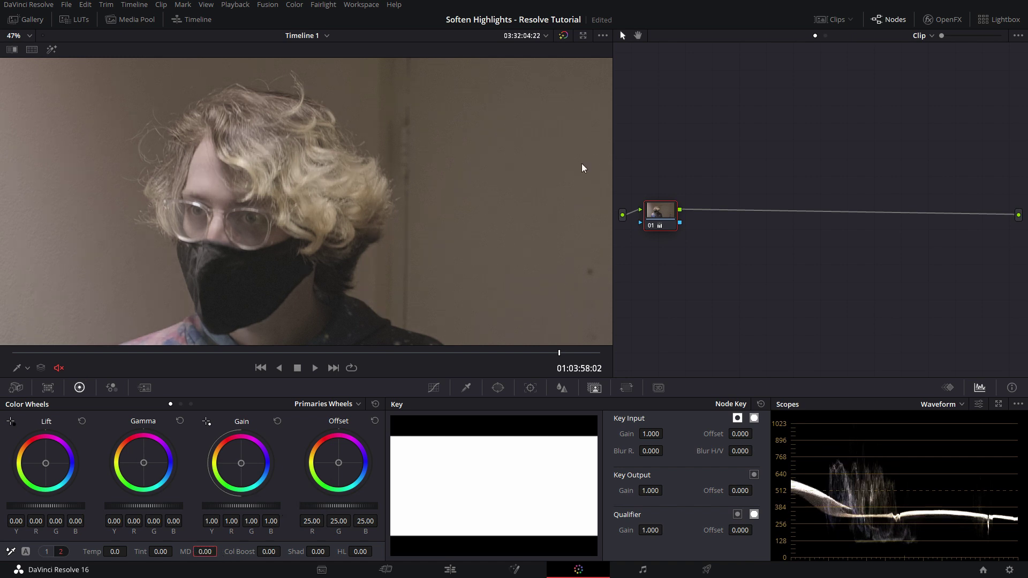
pyautogui.moveTo(577, 158); pyautogui.dragTo(308, 175)
# Step: Scrub the clip from an earlier frame forward to 01:03:58:11, zooming the viewer
pyautogui.click(203, 353)
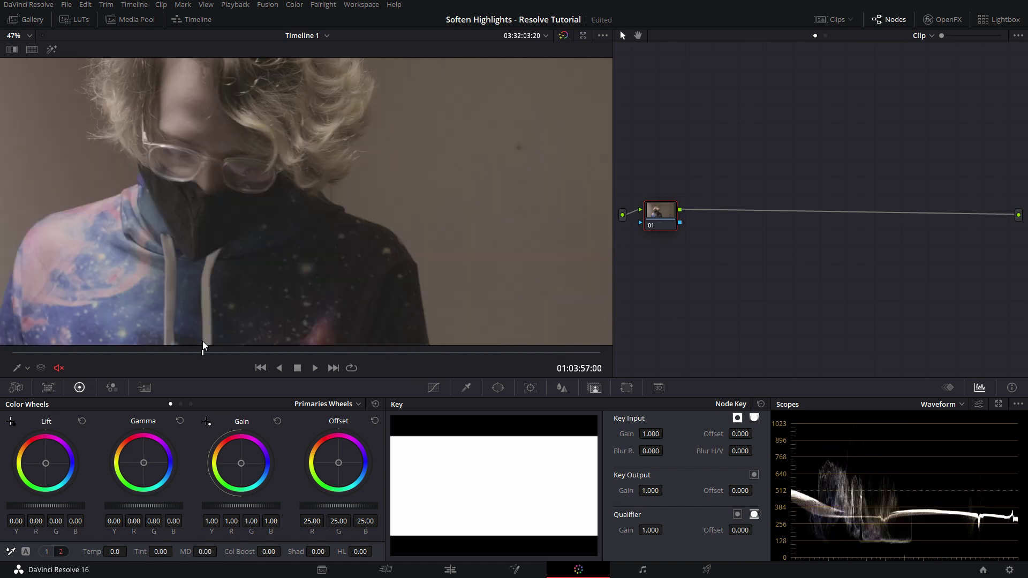
pyautogui.scroll(-4, 281, 231)
pyautogui.scroll(2, 265, 229)
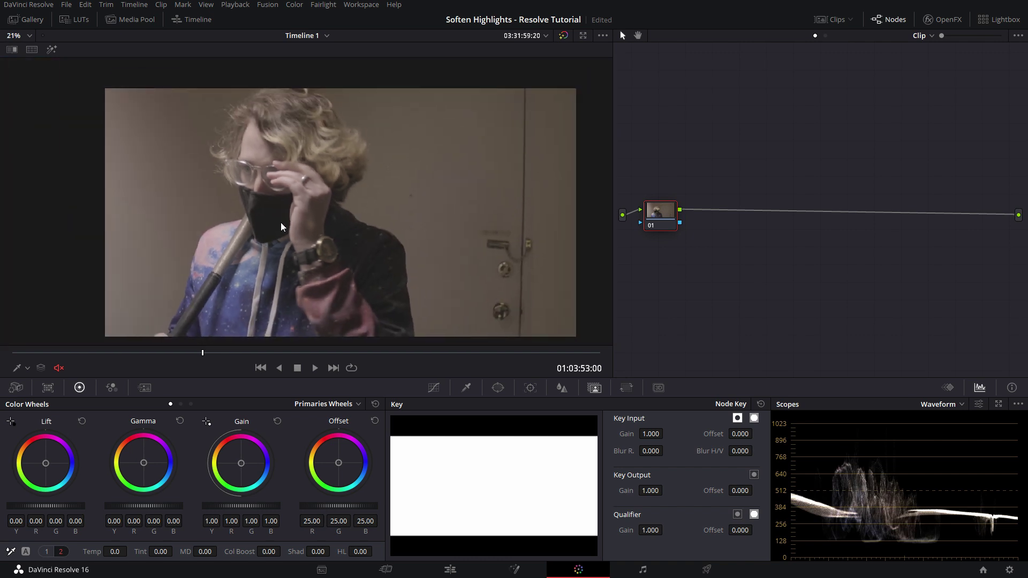
pyautogui.click(504, 351)
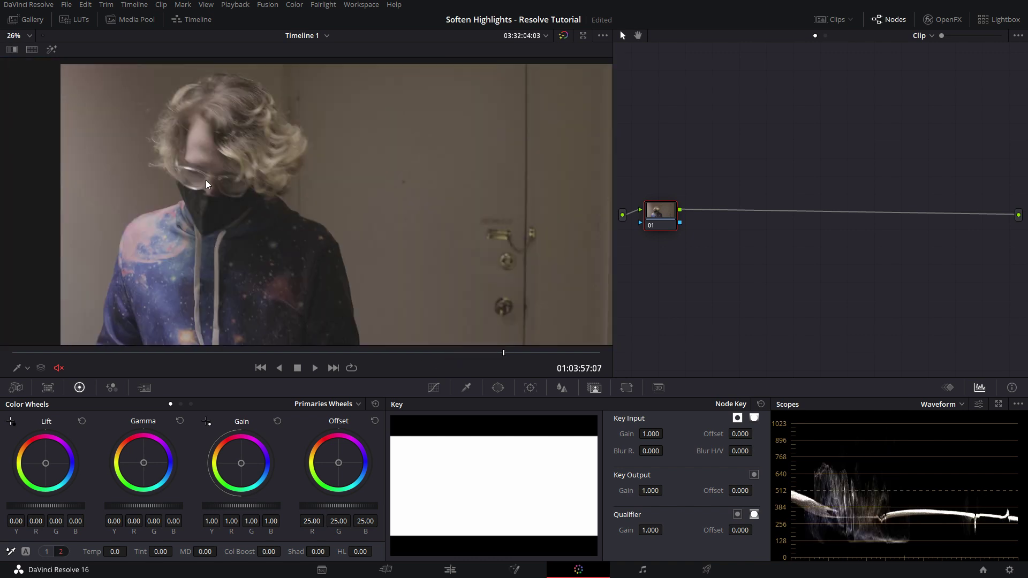
pyautogui.click(547, 353)
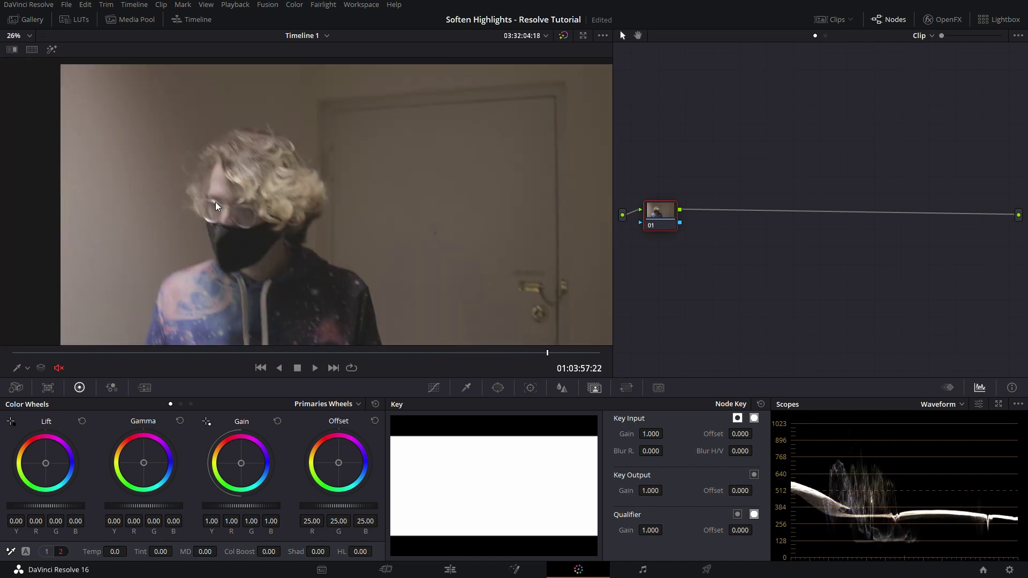
pyautogui.scroll(1, 216, 209)
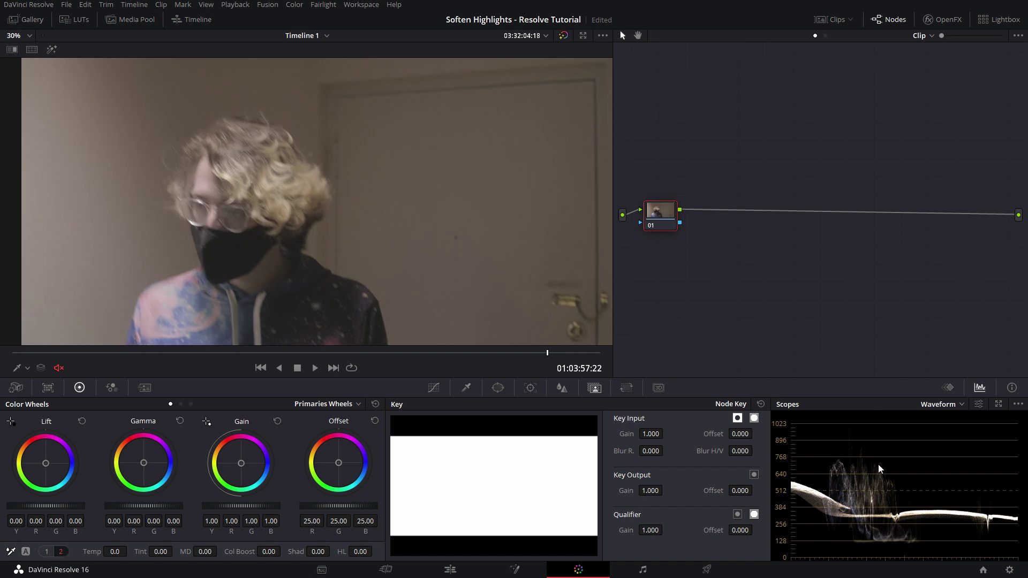
pyautogui.click(586, 353)
# Step: Park on frame 01:03:52:12 and zoom in and out to inspect the full figure
pyautogui.click(166, 354)
pyautogui.scroll(1, 278, 182)
pyautogui.scroll(3, 277, 182)
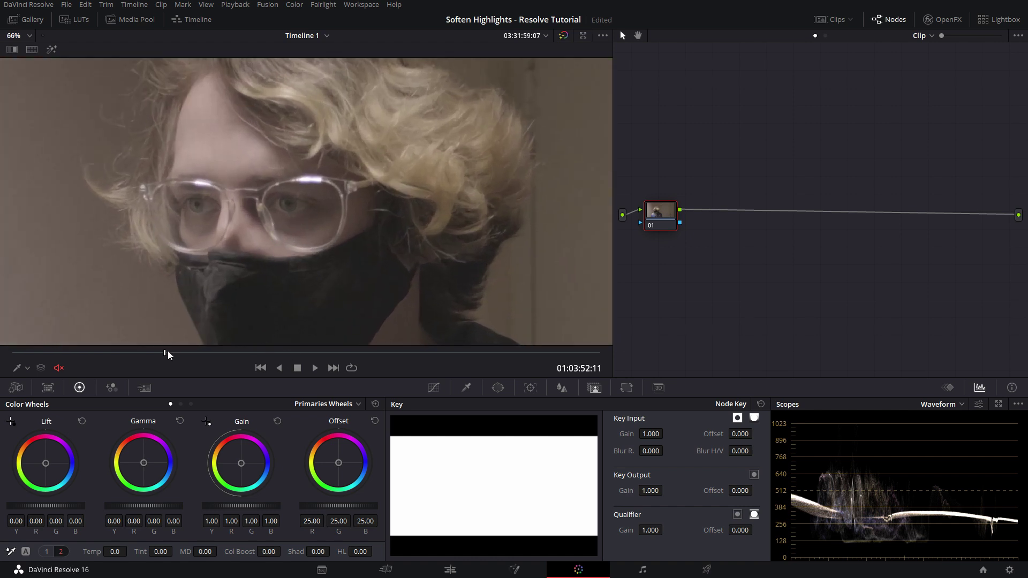
pyautogui.click(167, 355)
pyautogui.scroll(1, 261, 214)
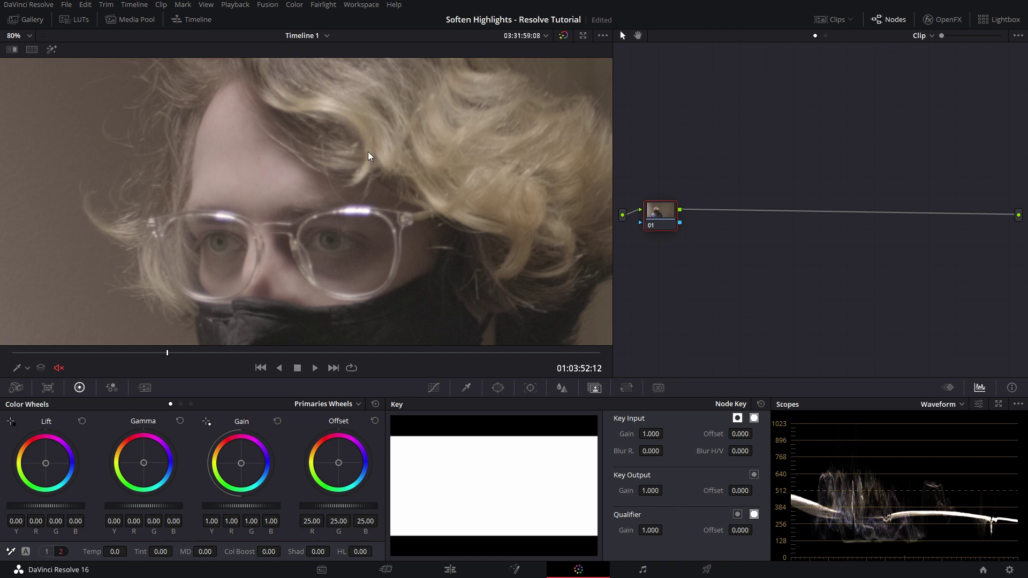
pyautogui.scroll(-2, 359, 200)
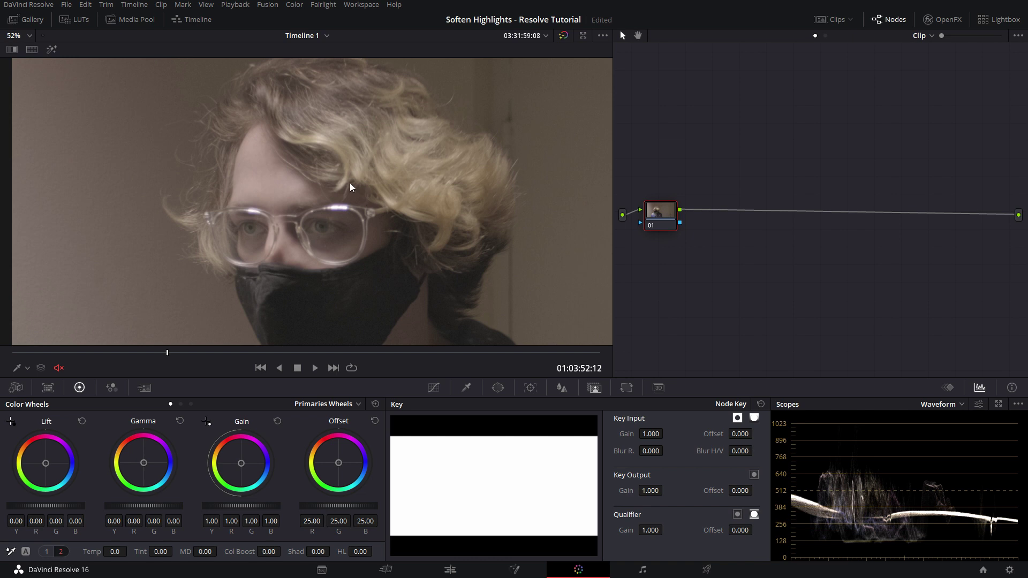
pyautogui.scroll(1, 339, 178)
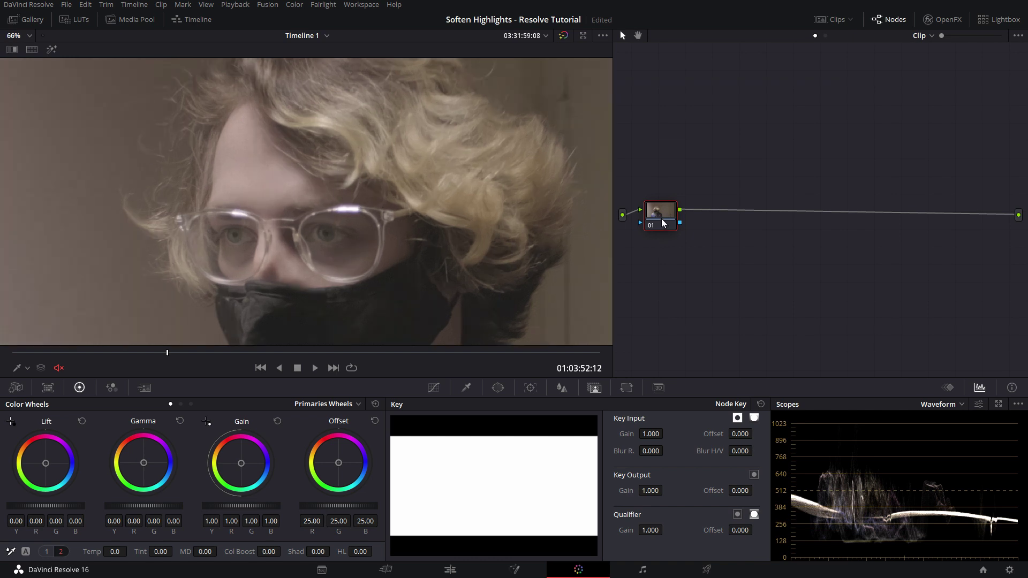
pyautogui.scroll(-4, 378, 233)
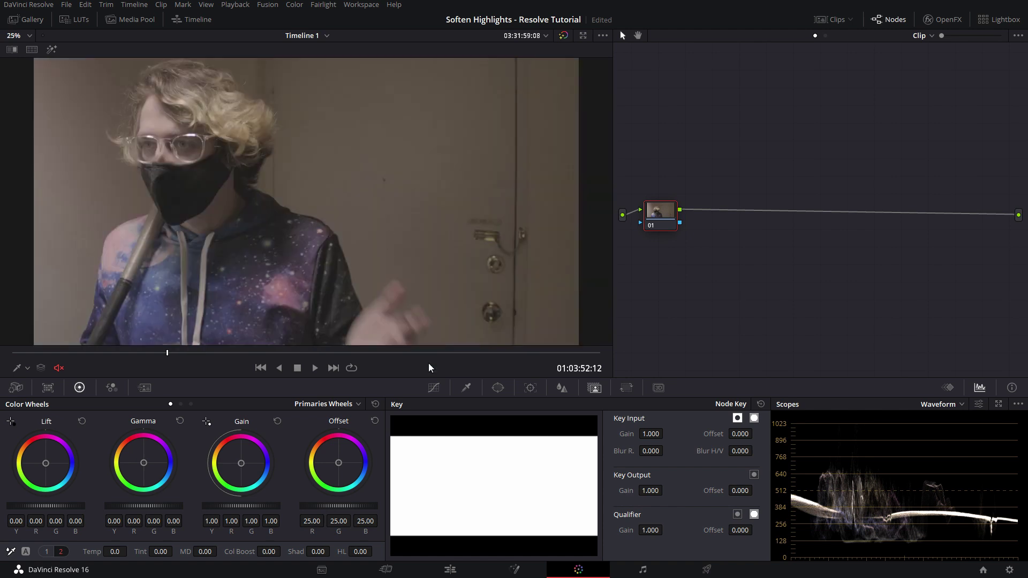
# Step: Build an S-shaped luma curve with a lowered shadow point and raised highlight point
pyautogui.click(434, 387)
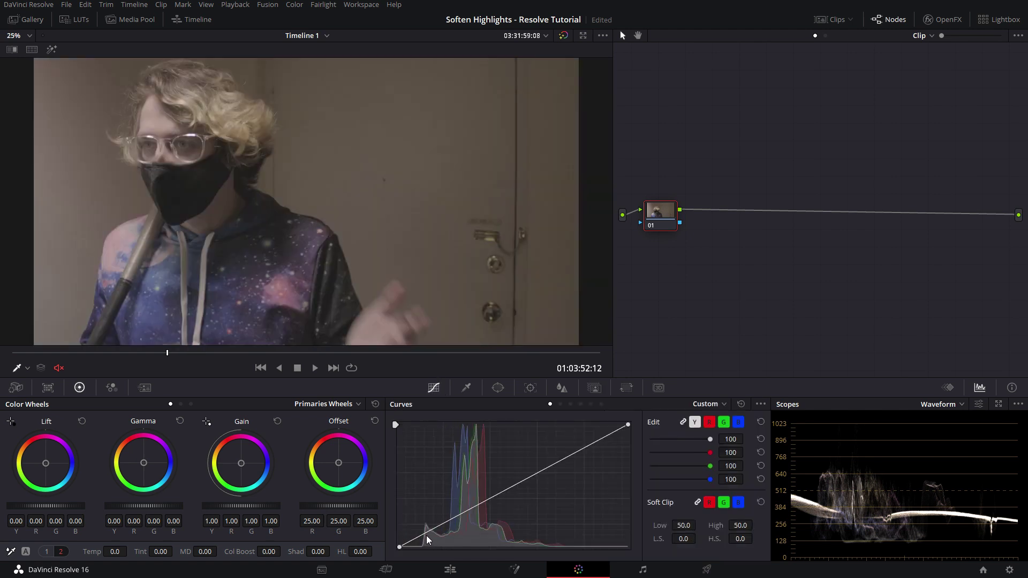
pyautogui.moveTo(425, 535); pyautogui.dragTo(433, 536)
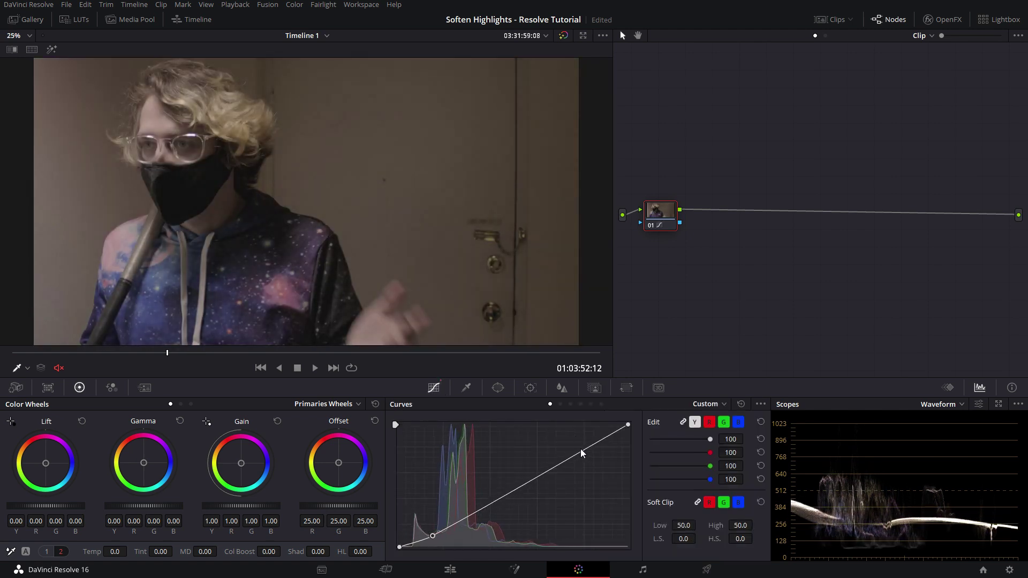
pyautogui.moveTo(583, 453); pyautogui.dragTo(577, 440)
pyautogui.moveTo(435, 537); pyautogui.dragTo(437, 537)
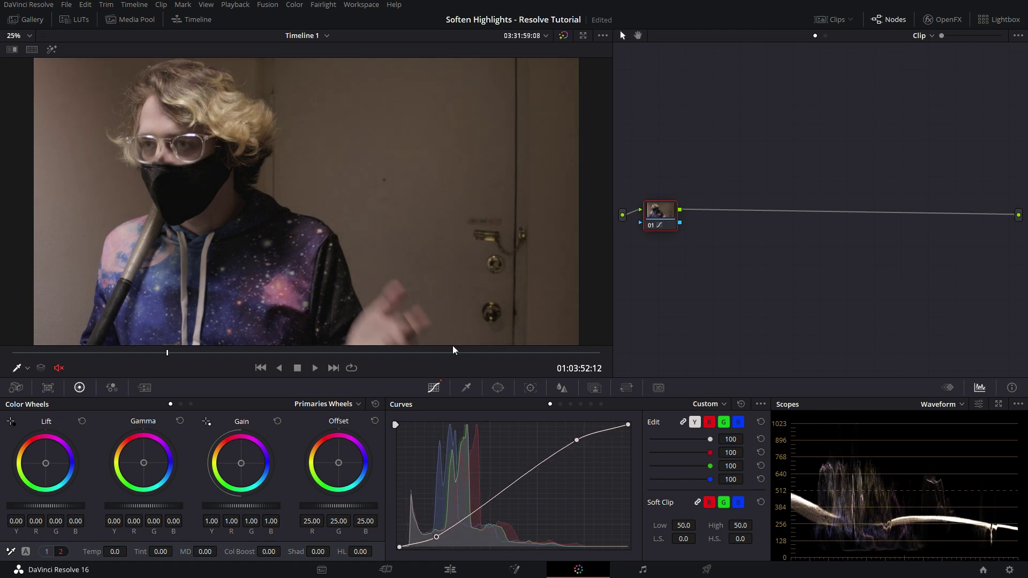
# Step: Label node 01 CURVES and add serial node 02 after it
pyautogui.write('curves')
pyautogui.press('Return')
pyautogui.hotkey('alt', 's')
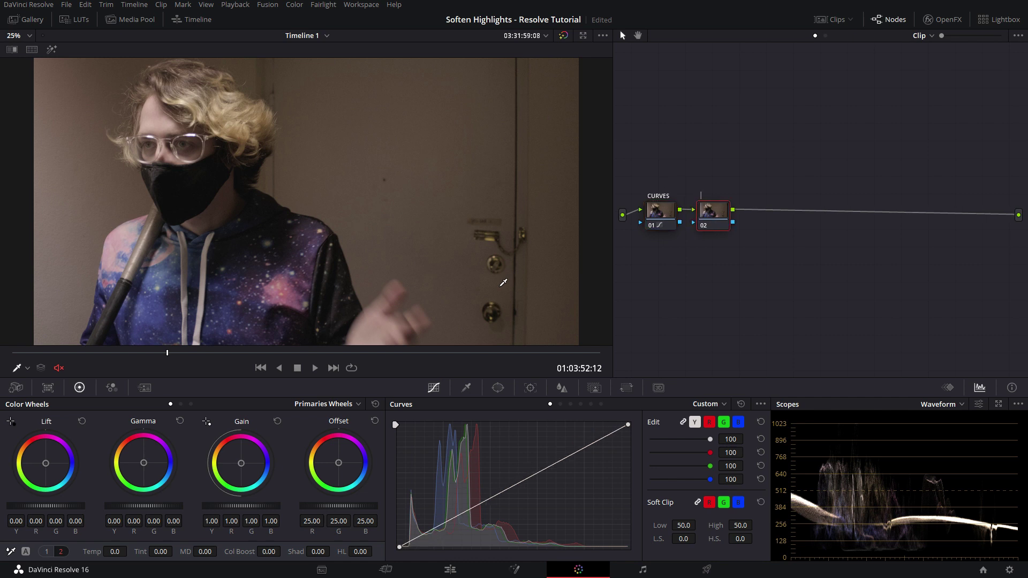
# Step: Label node 02 SAT, raise its saturation to 60, and add serial node 03
pyautogui.press('Return')
pyautogui.click(46, 551)
pyautogui.moveTo(268, 550); pyautogui.dragTo(269, 550)
pyautogui.scroll(-1, 460, 215)
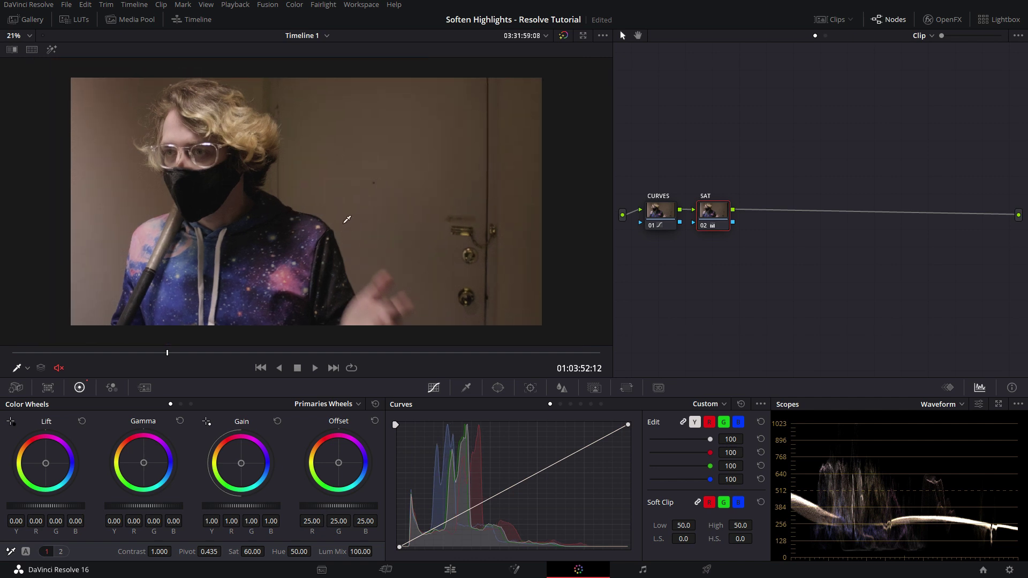
pyautogui.scroll(1, 301, 203)
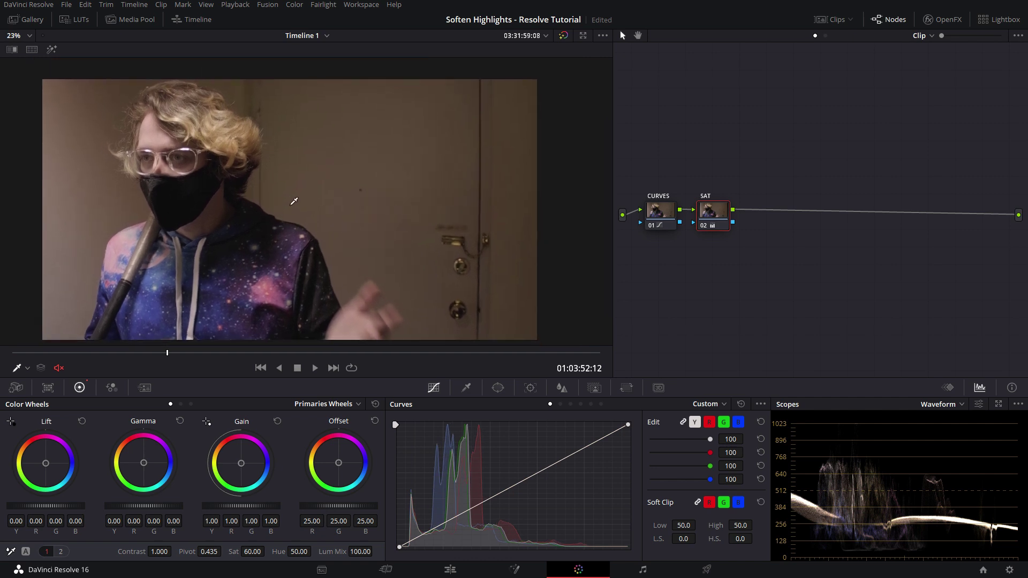
pyautogui.hotkey('alt', 's')
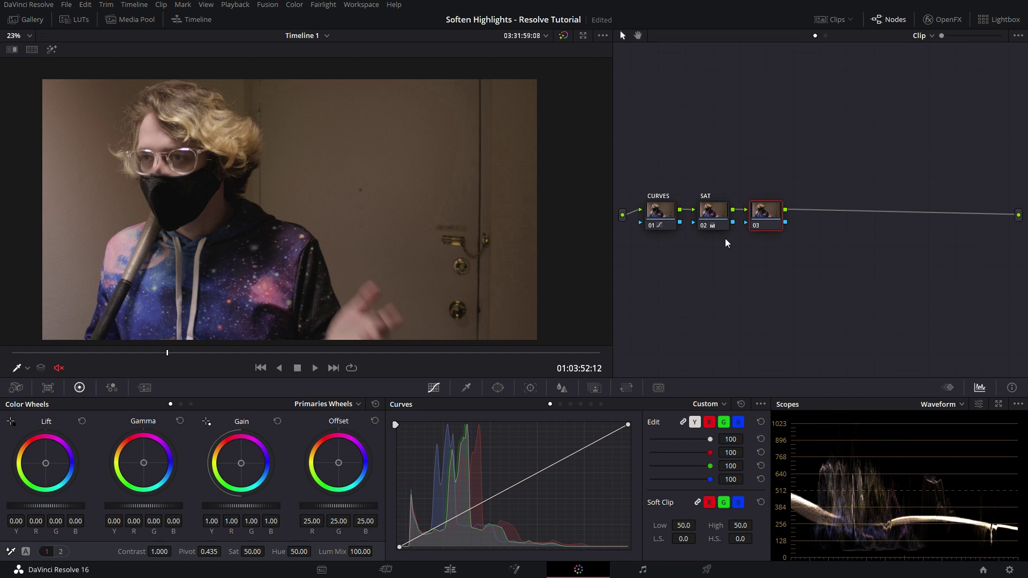
# Step: Add parallel node 05 beside node 03 through a Parallel Mixer and nudge node 03 into place
pyautogui.hotkey('alt', 'l')
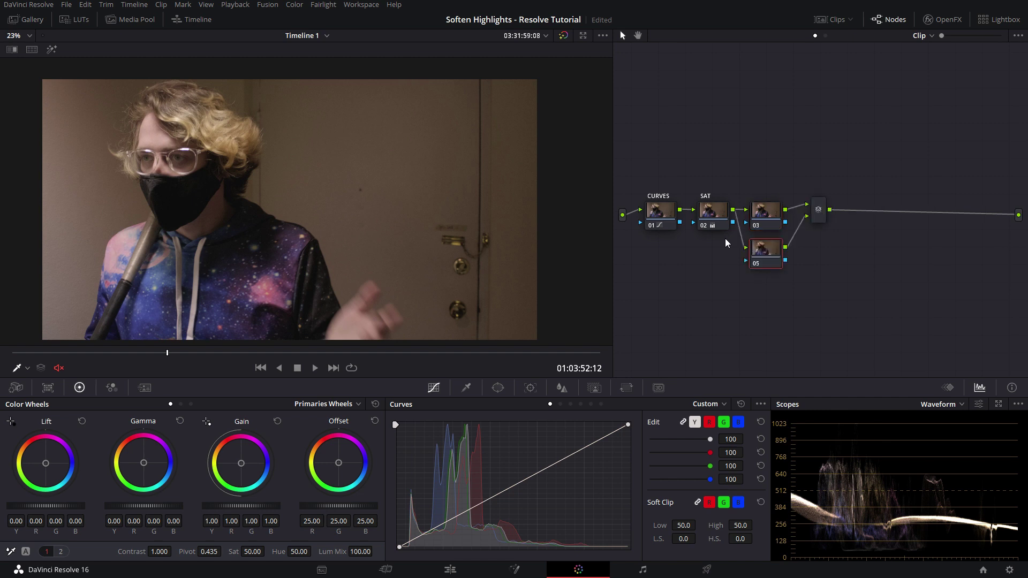
pyautogui.click(823, 226)
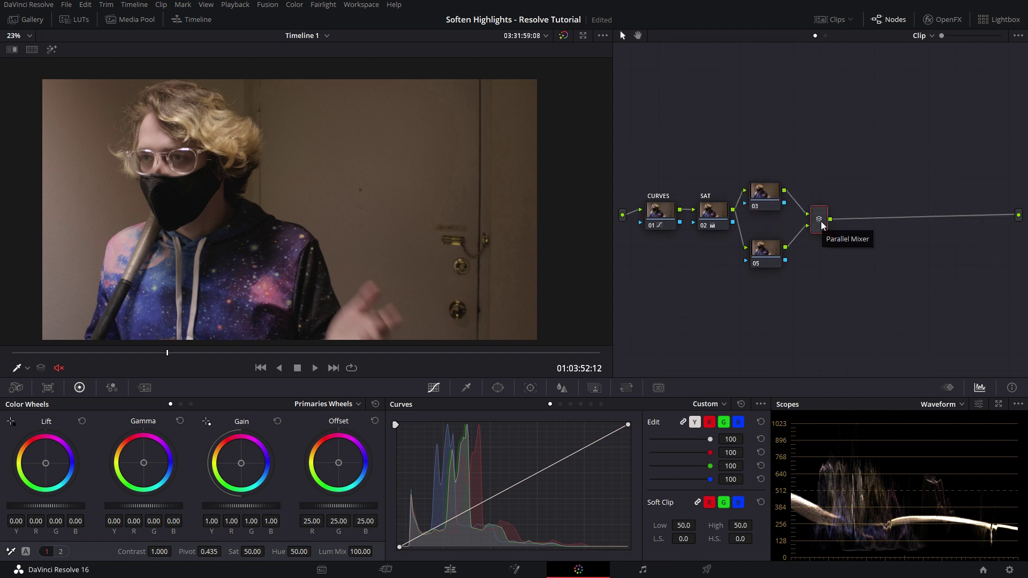
pyautogui.click(766, 207)
pyautogui.click(767, 253)
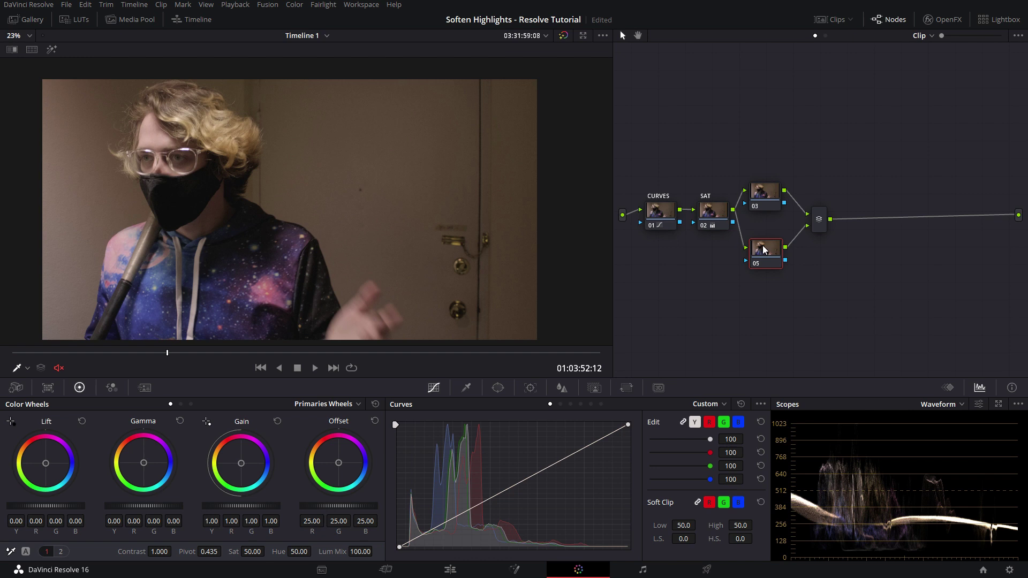
pyautogui.click(774, 207)
pyautogui.moveTo(779, 201); pyautogui.dragTo(781, 206)
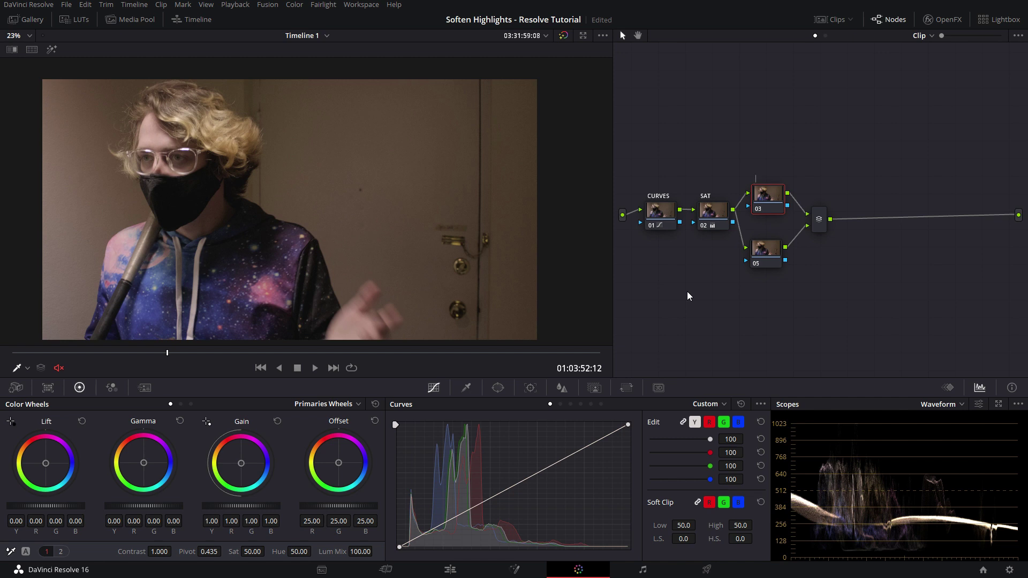
# Step: Label node 03 BLOOM and key its brightest tones with Luminance Low 98.3, L. Soft 100
pyautogui.write('BLOOM')
pyautogui.click(466, 388)
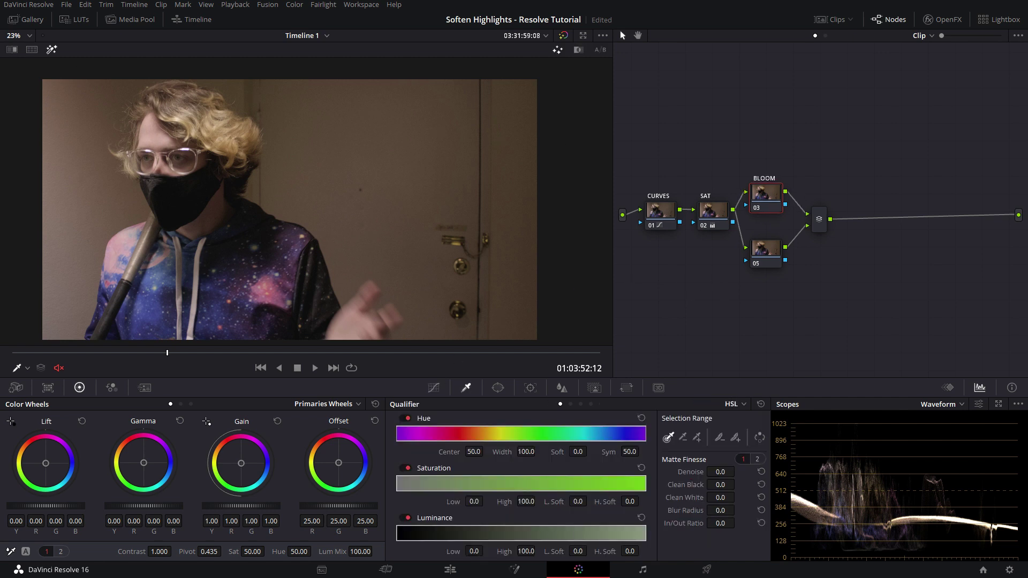
pyautogui.moveTo(475, 551); pyautogui.dragTo(590, 550)
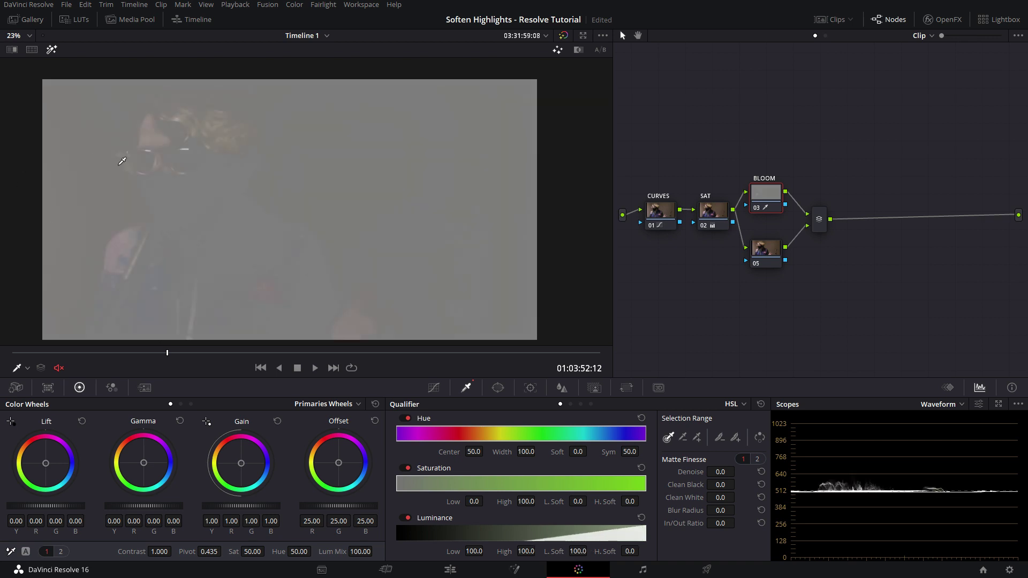
pyautogui.moveTo(476, 552)
pyautogui.mouseDown()
pyautogui.moveTo(486, 551)
pyautogui.moveTo(471, 553)
pyautogui.mouseUp()
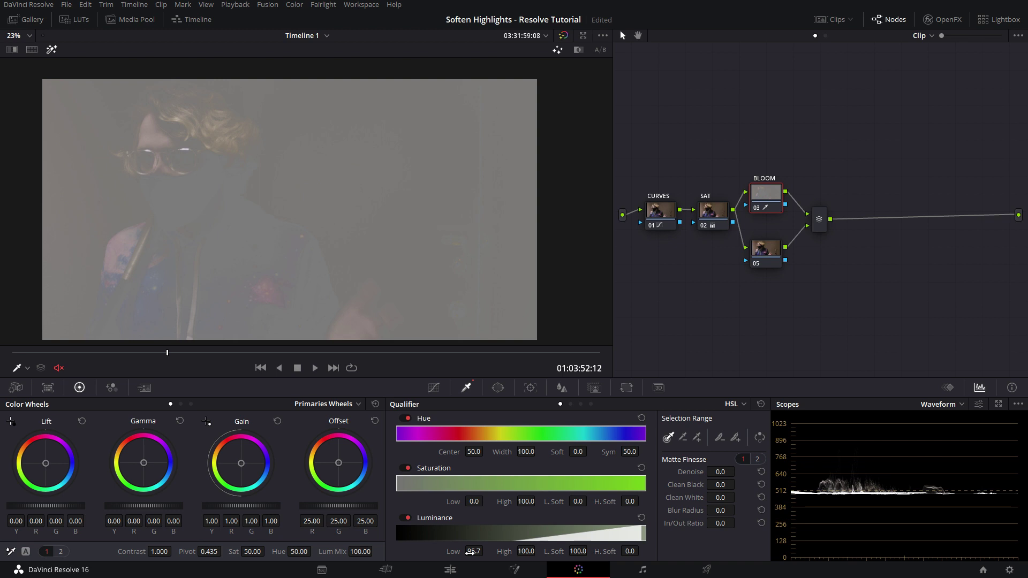
pyautogui.moveTo(470, 553); pyautogui.dragTo(487, 546)
pyautogui.moveTo(774, 197); pyautogui.dragTo(774, 195)
# Step: Turn off the matte view and raise the BLOOM node's linked blur radius to 1.92
pyautogui.click(49, 53)
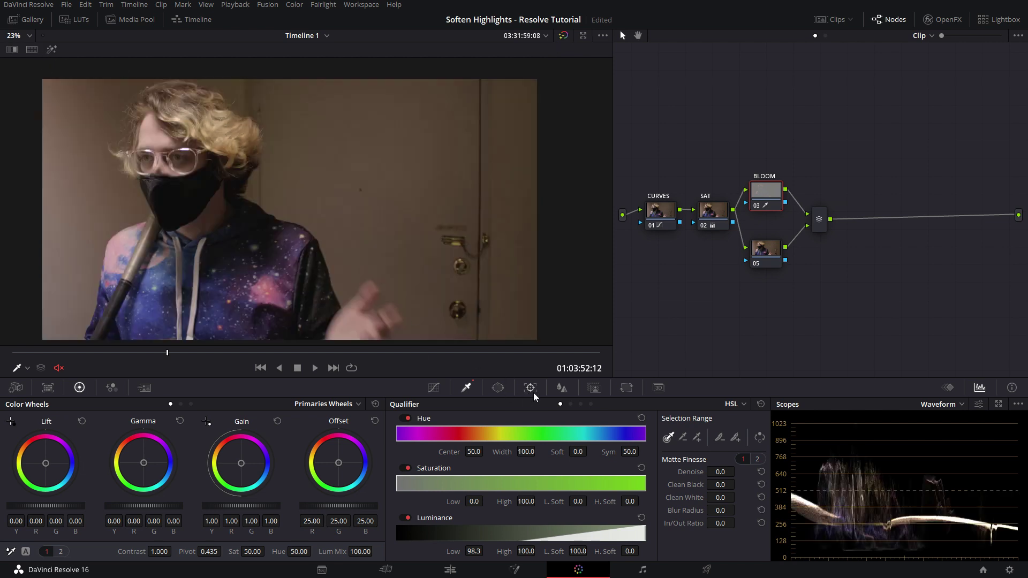
pyautogui.click(562, 387)
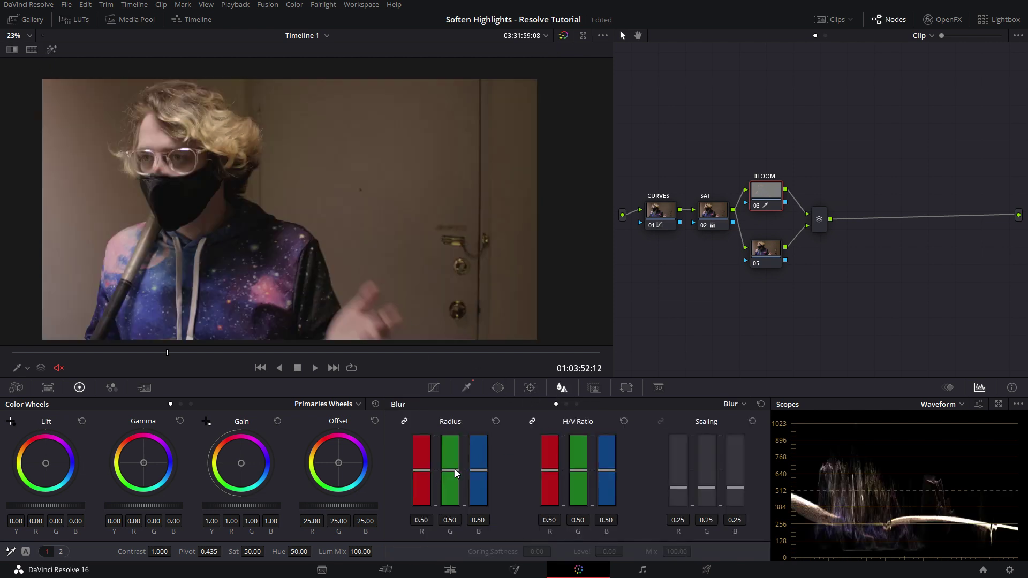
pyautogui.moveTo(450, 469); pyautogui.dragTo(449, 447)
pyautogui.moveTo(210, 199); pyautogui.dragTo(265, 212)
pyautogui.scroll(6, 266, 211)
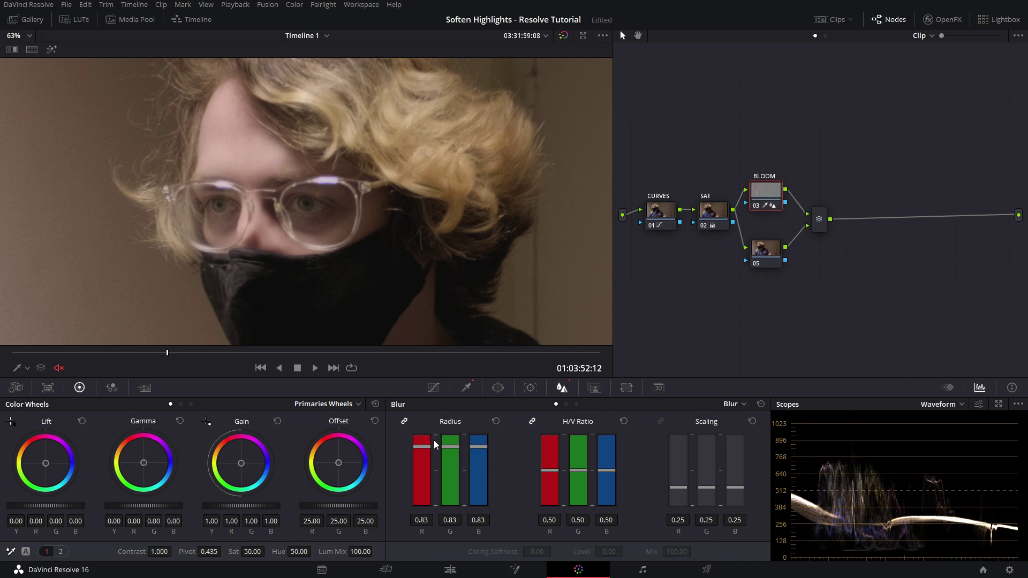
pyautogui.moveTo(452, 449); pyautogui.dragTo(652, 389)
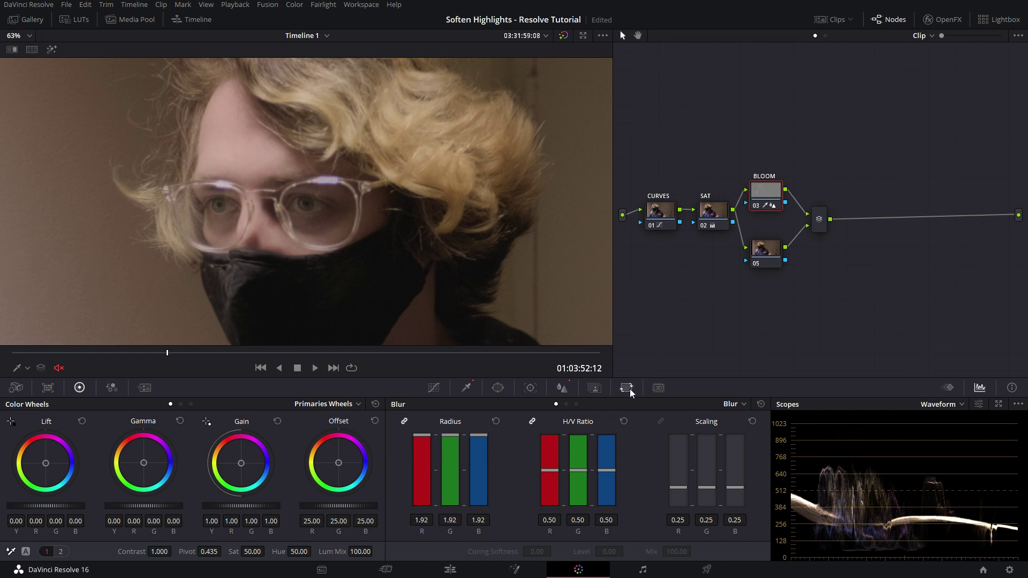
# Step: Lower the BLOOM node's Key Output Gain to 0.448
pyautogui.click(626, 389)
pyautogui.click(597, 389)
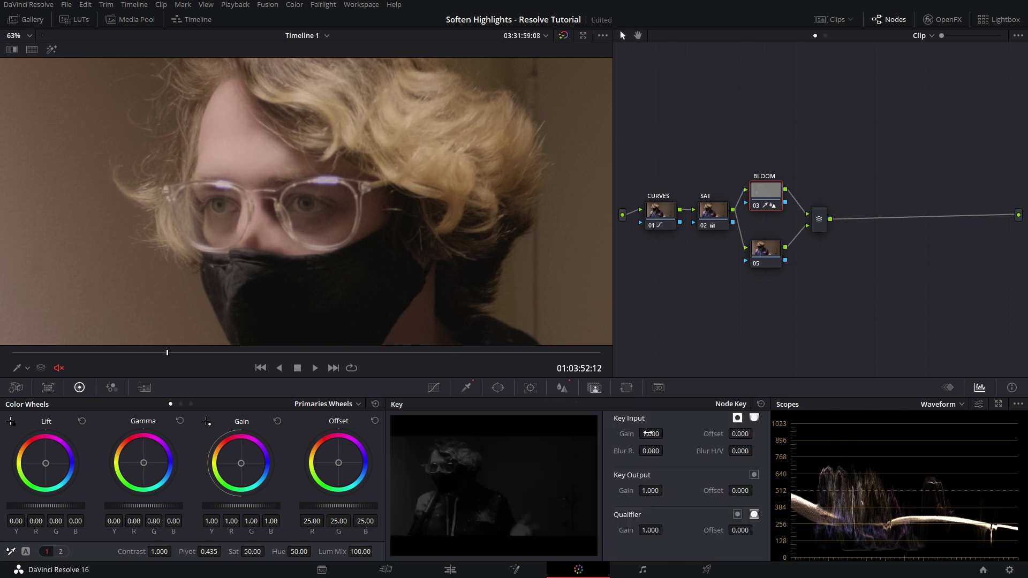
pyautogui.moveTo(660, 493)
pyautogui.mouseDown()
pyautogui.moveTo(640, 490)
pyautogui.moveTo(666, 491)
pyautogui.mouseUp()
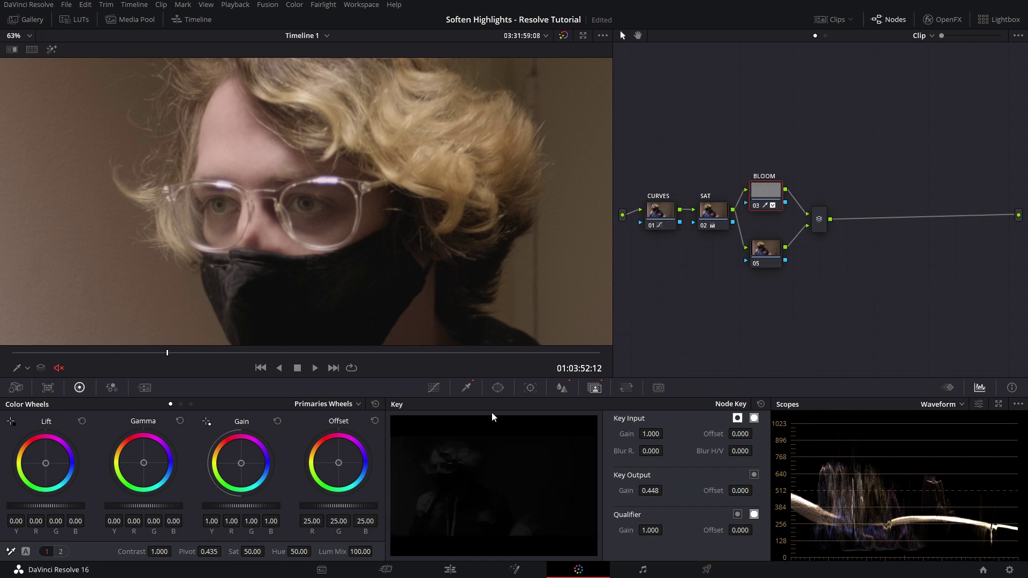
# Step: Bring back the BLOOM qualifier settings and zoom the viewer onto the glasses
pyautogui.click(465, 390)
pyautogui.scroll(-1, 273, 108)
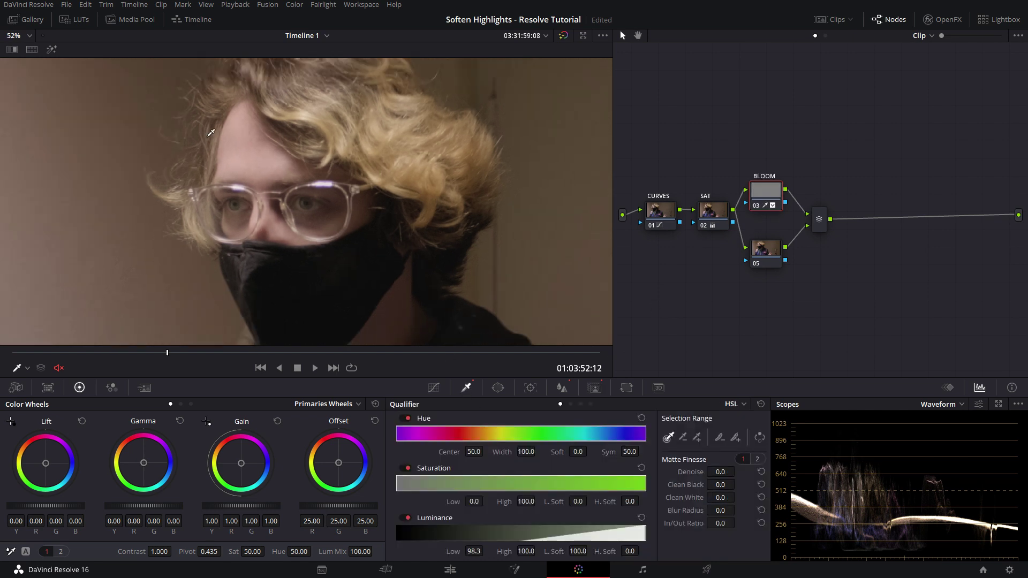
pyautogui.scroll(5, 262, 170)
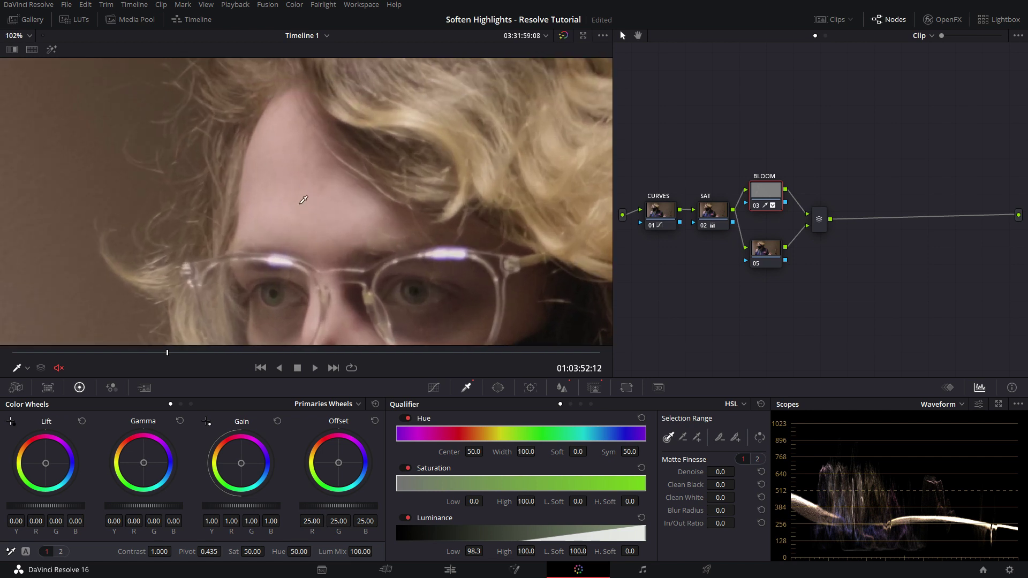
pyautogui.scroll(-6, 303, 200)
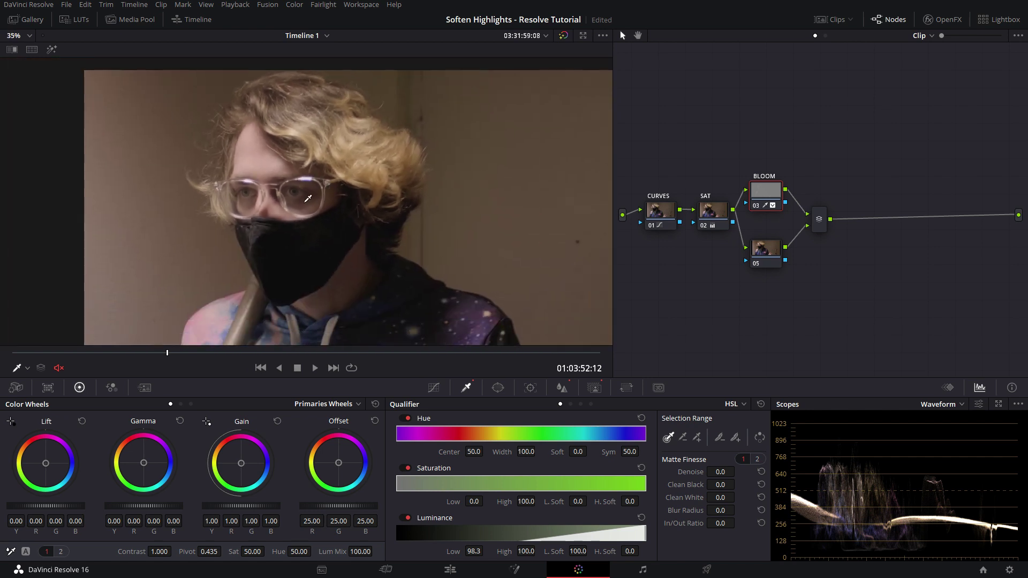
pyautogui.scroll(6, 279, 192)
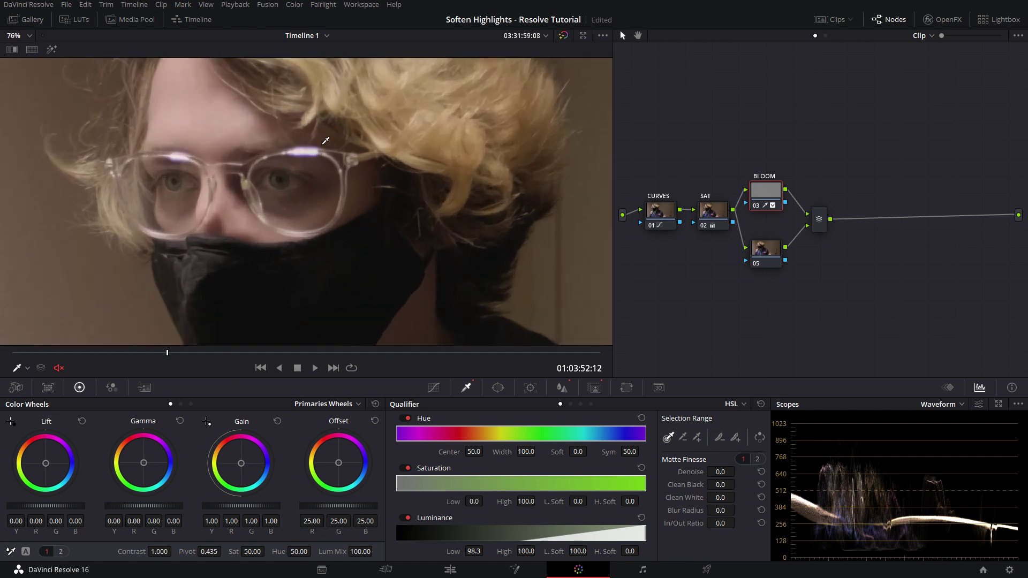
# Step: Toggle the BLOOM node off and on with Ctrl+D to compare the glow
pyautogui.hotkey('ctrl', 'd')
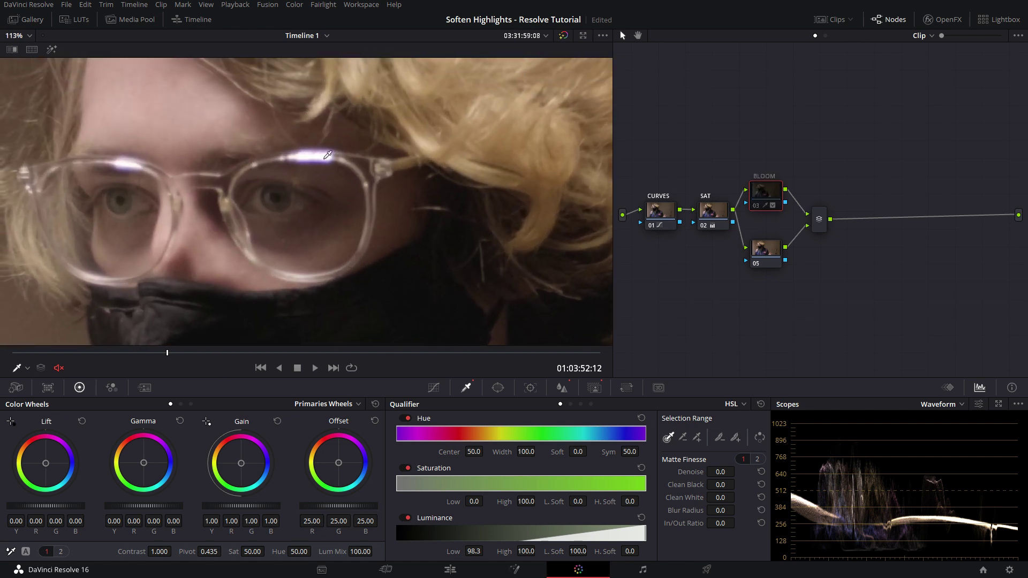
pyautogui.hotkey('ctrl', 'd')
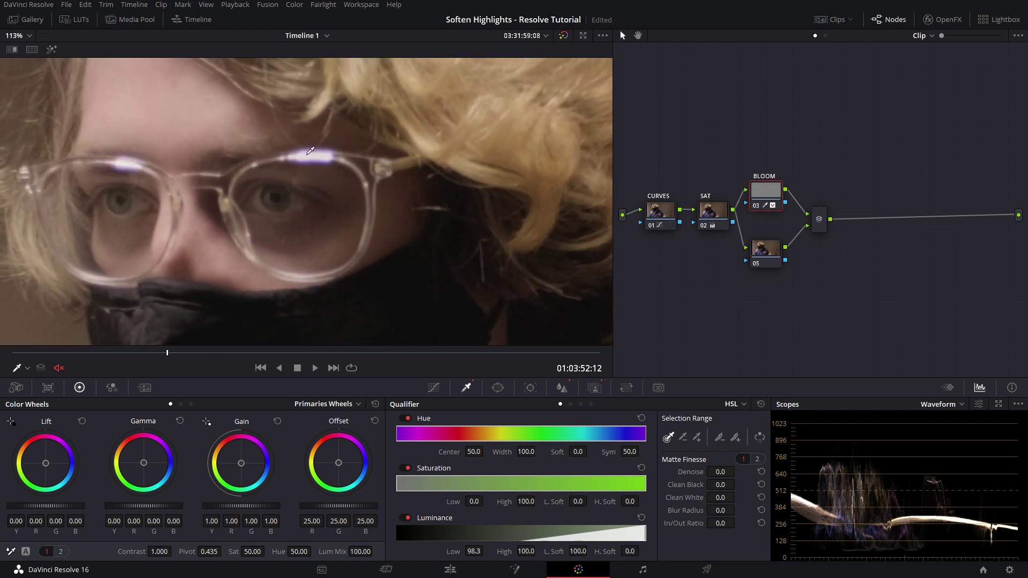
pyautogui.scroll(2, 309, 151)
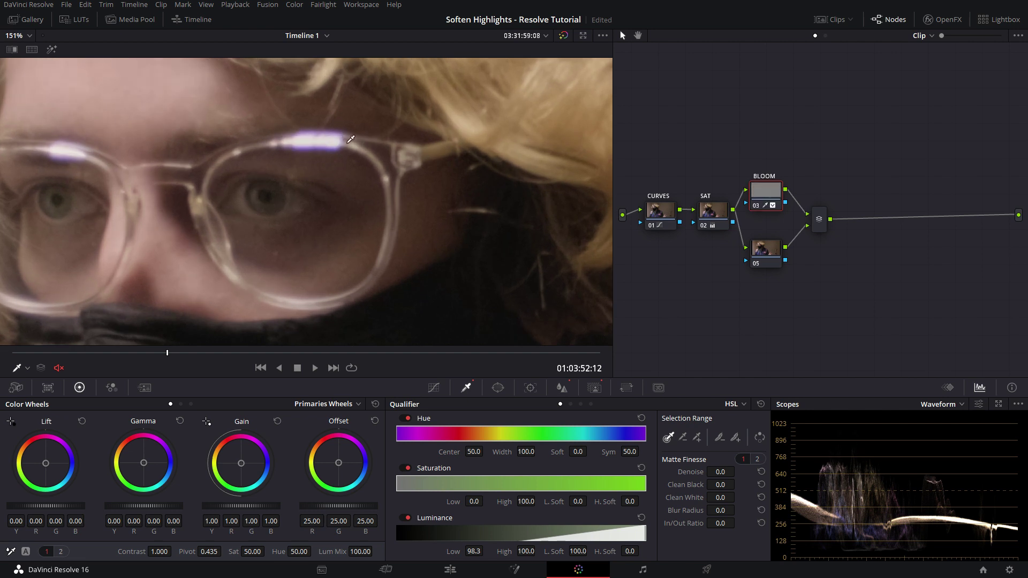
pyautogui.scroll(2, 351, 139)
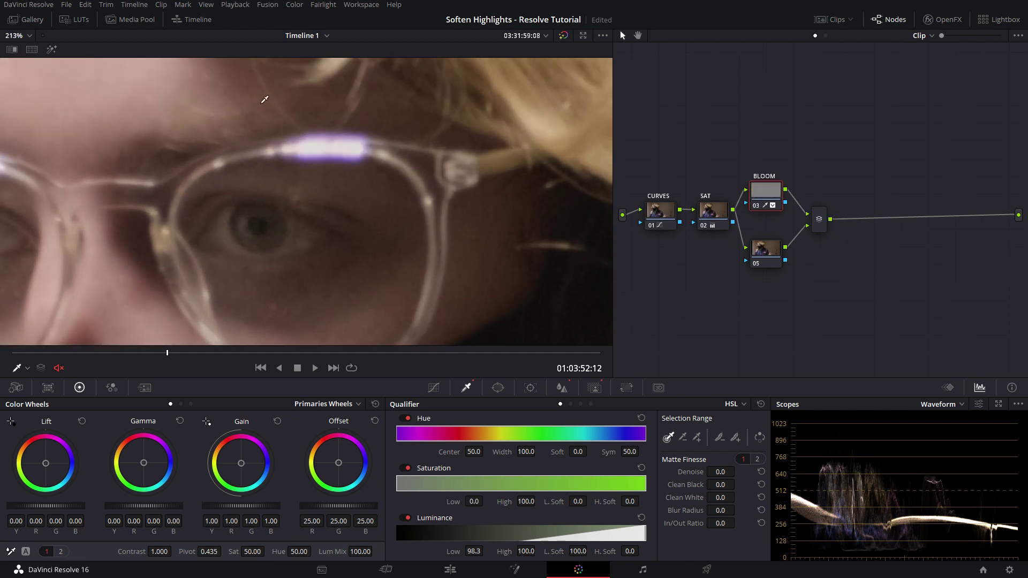
pyautogui.scroll(-5, 247, 198)
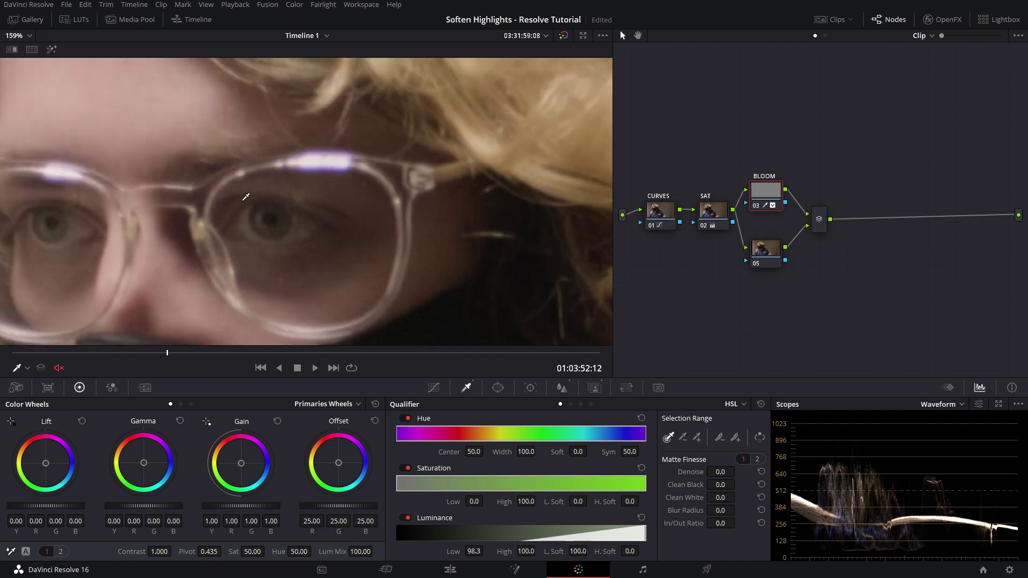
pyautogui.scroll(-1, 250, 197)
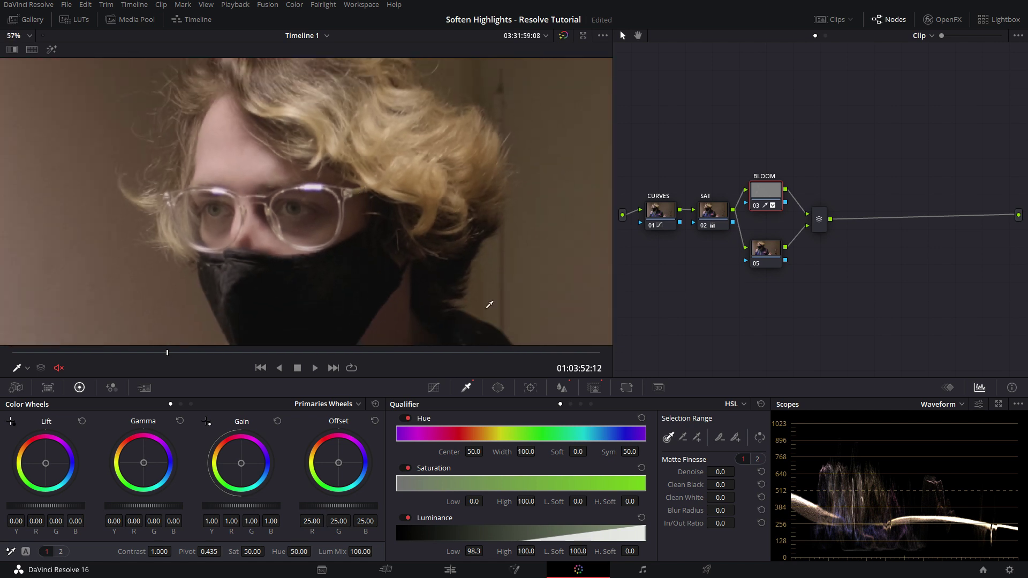
pyautogui.scroll(1, 460, 282)
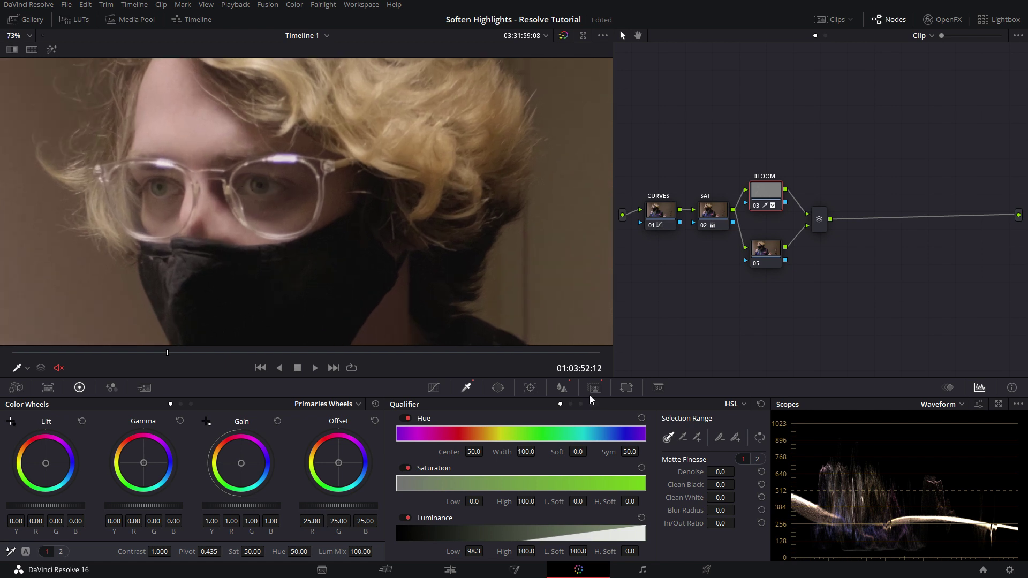
# Step: Drop the BLOOM blur radius to 0 and reset Key Output Gain to 1.000
pyautogui.click(562, 388)
pyautogui.moveTo(448, 444); pyautogui.dragTo(456, 493)
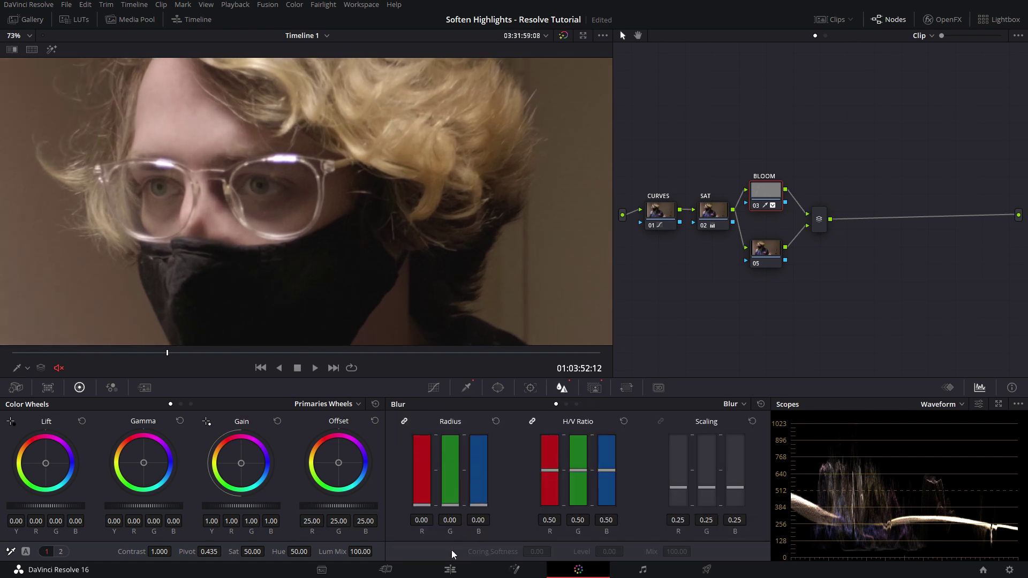
pyautogui.click(627, 389)
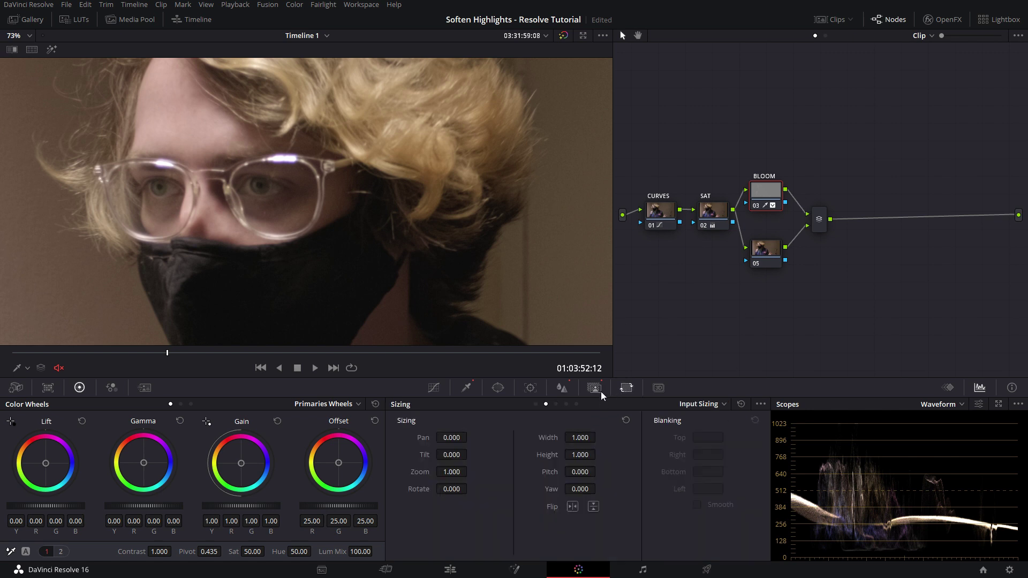
pyautogui.click(595, 388)
pyautogui.click(650, 490)
pyautogui.press('BackSpace')
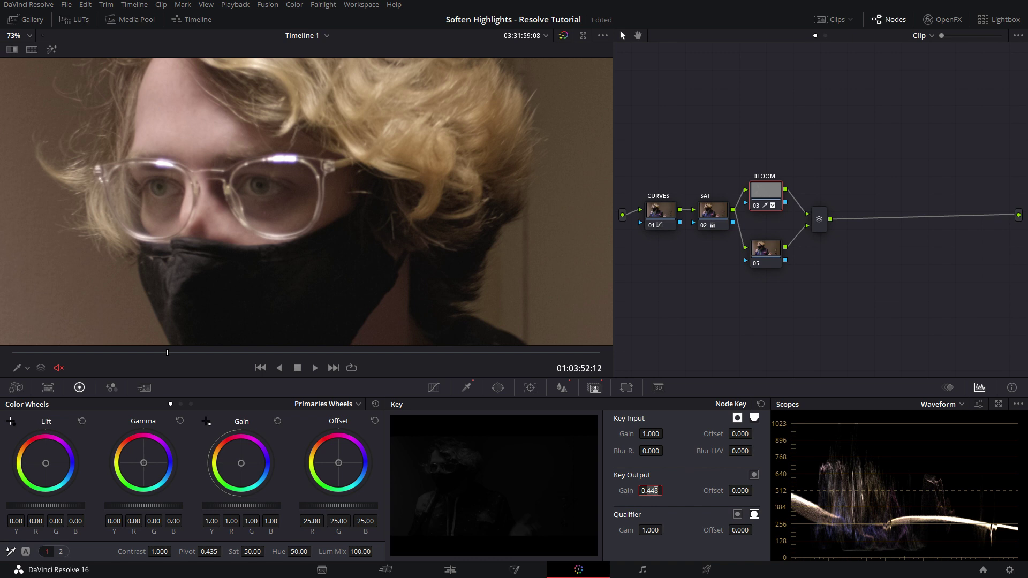
pyautogui.write('1')
pyautogui.press('Return')
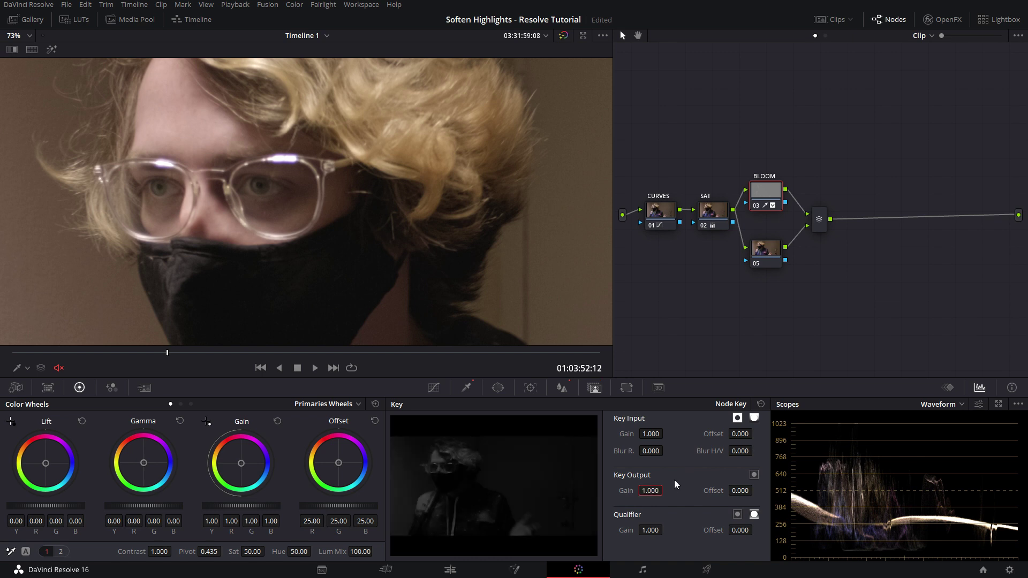
# Step: Raise the blur radius from 0 to about 0.74, reframing on the hair and glasses
pyautogui.click(561, 389)
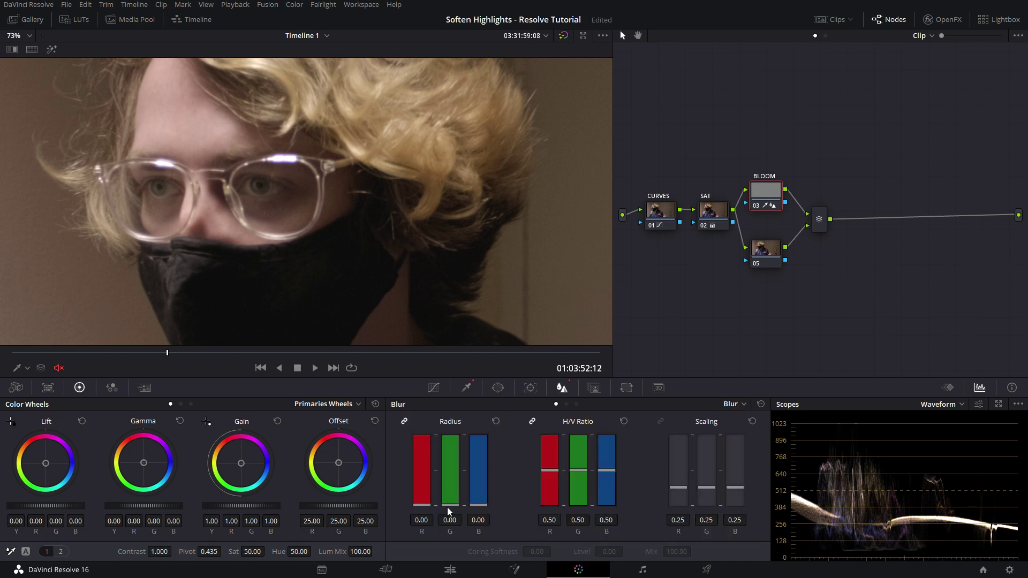
pyautogui.moveTo(452, 521)
pyautogui.mouseDown()
pyautogui.moveTo(456, 506)
pyautogui.moveTo(455, 531)
pyautogui.mouseUp()
pyautogui.scroll(-2, 387, 285)
pyautogui.scroll(1, 284, 149)
pyautogui.moveTo(284, 143); pyautogui.dragTo(389, 214)
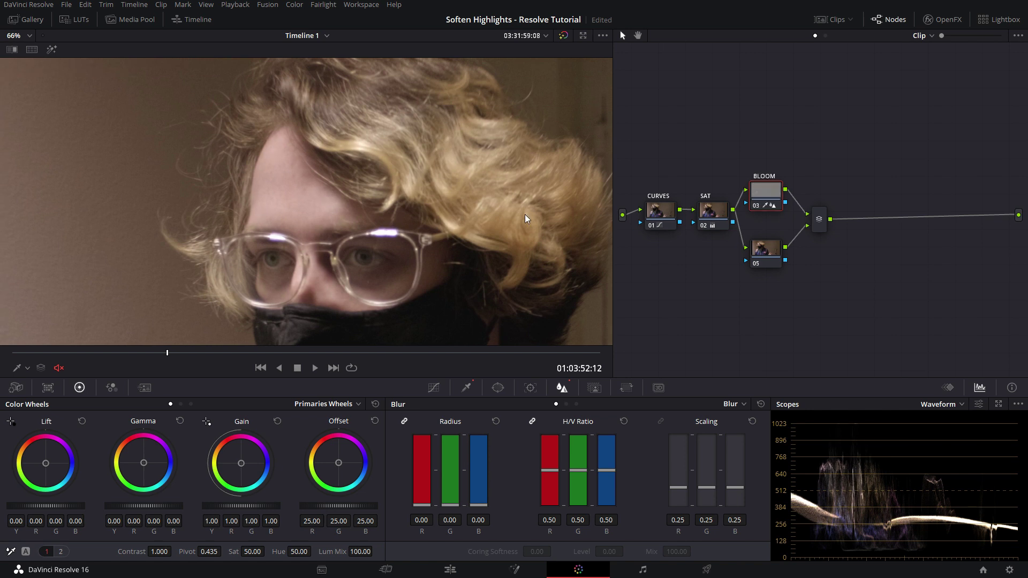
pyautogui.scroll(4, 433, 242)
pyautogui.scroll(3, 410, 252)
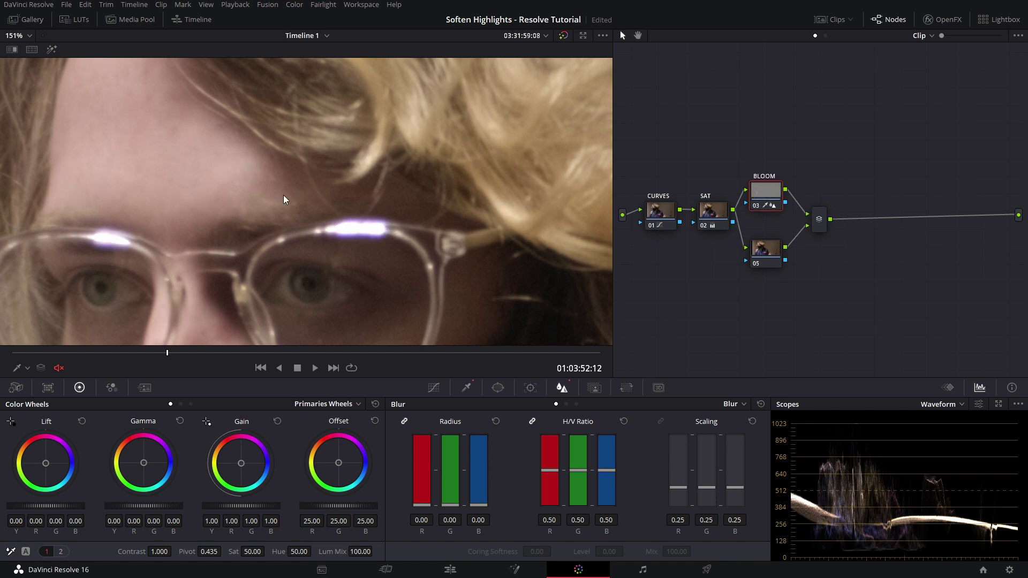
# Step: Drag the linked R, G and B blur radius up to 0.81
pyautogui.moveTo(451, 500); pyautogui.dragTo(453, 448)
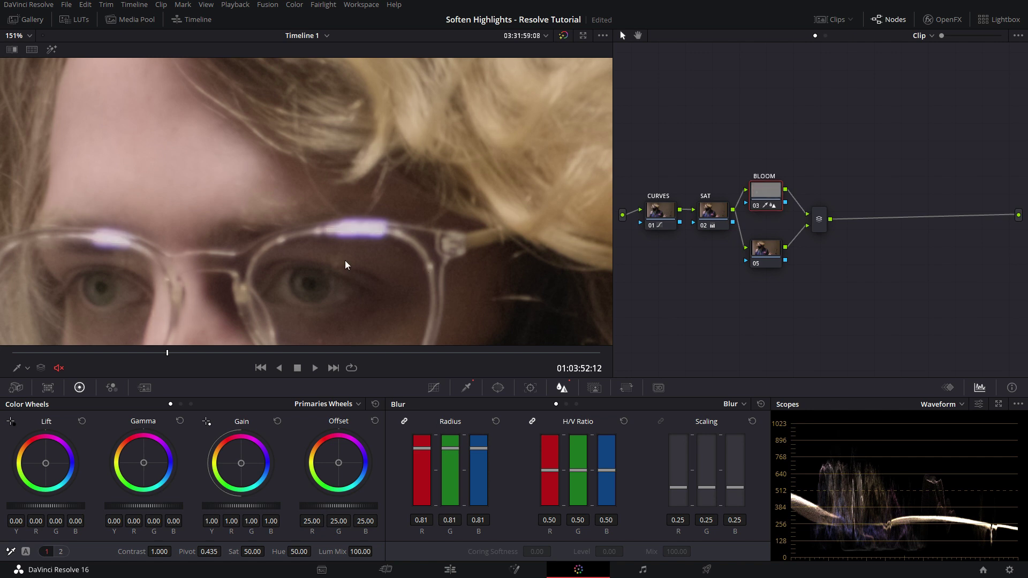